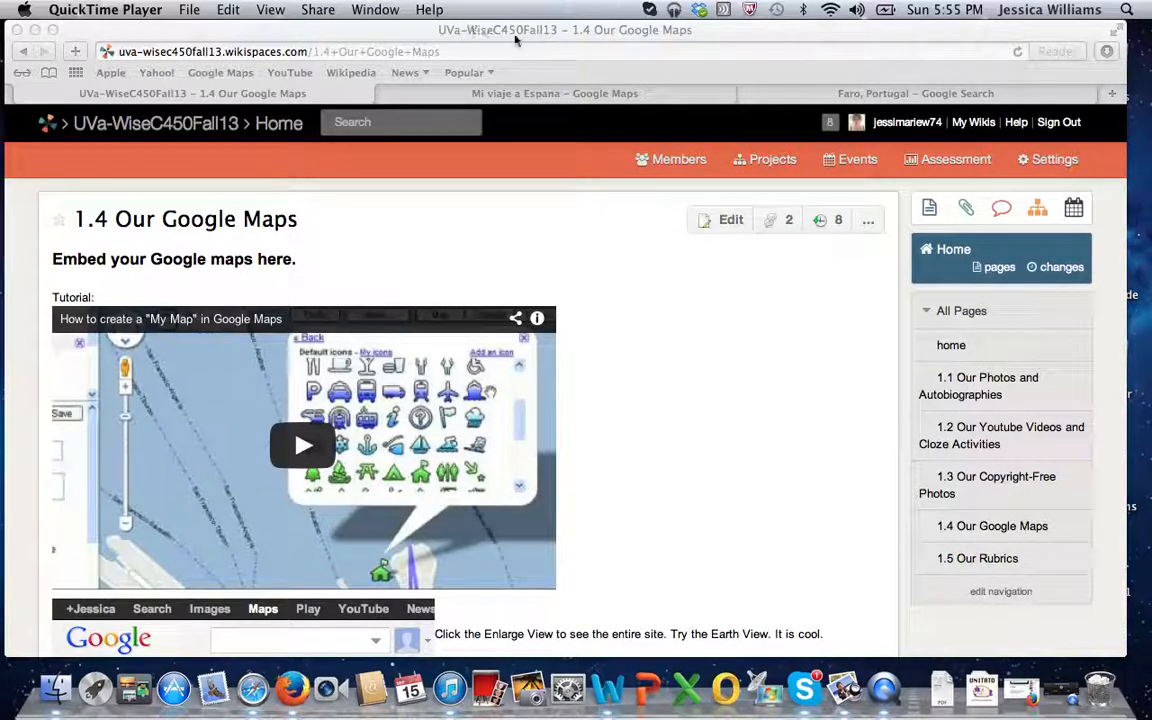
Open the Mi viaje a Espana map for editing and add a placemark at Faro, Portugal.
click(557, 94)
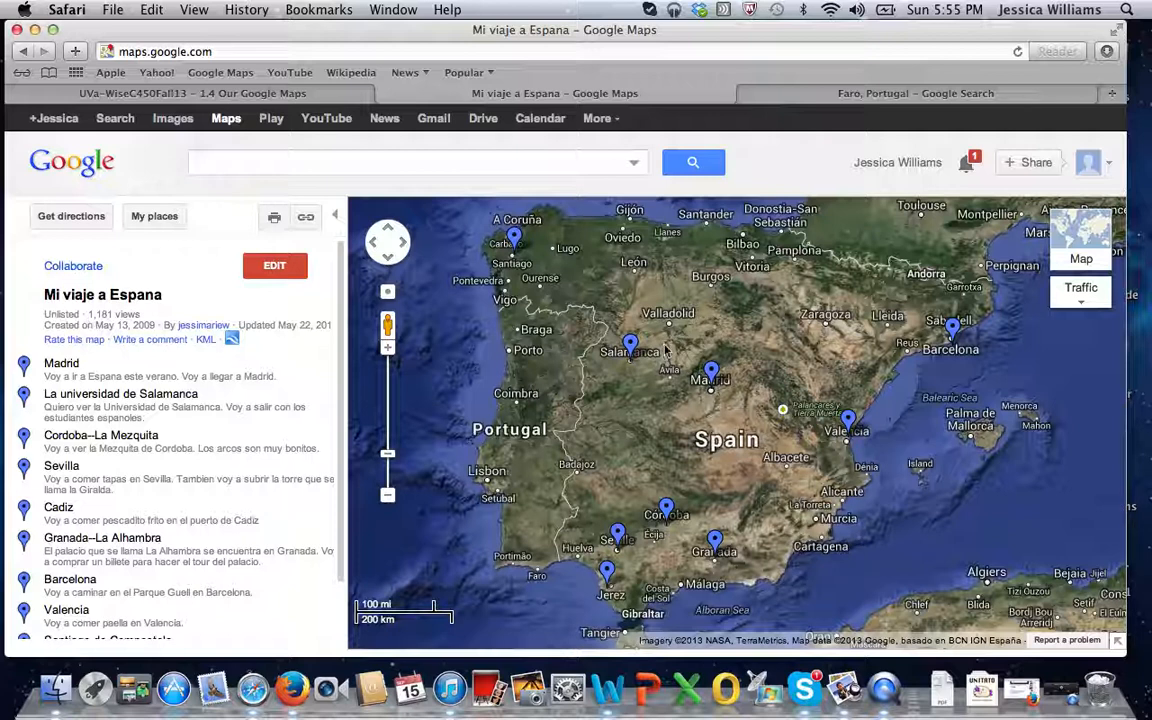
click(276, 265)
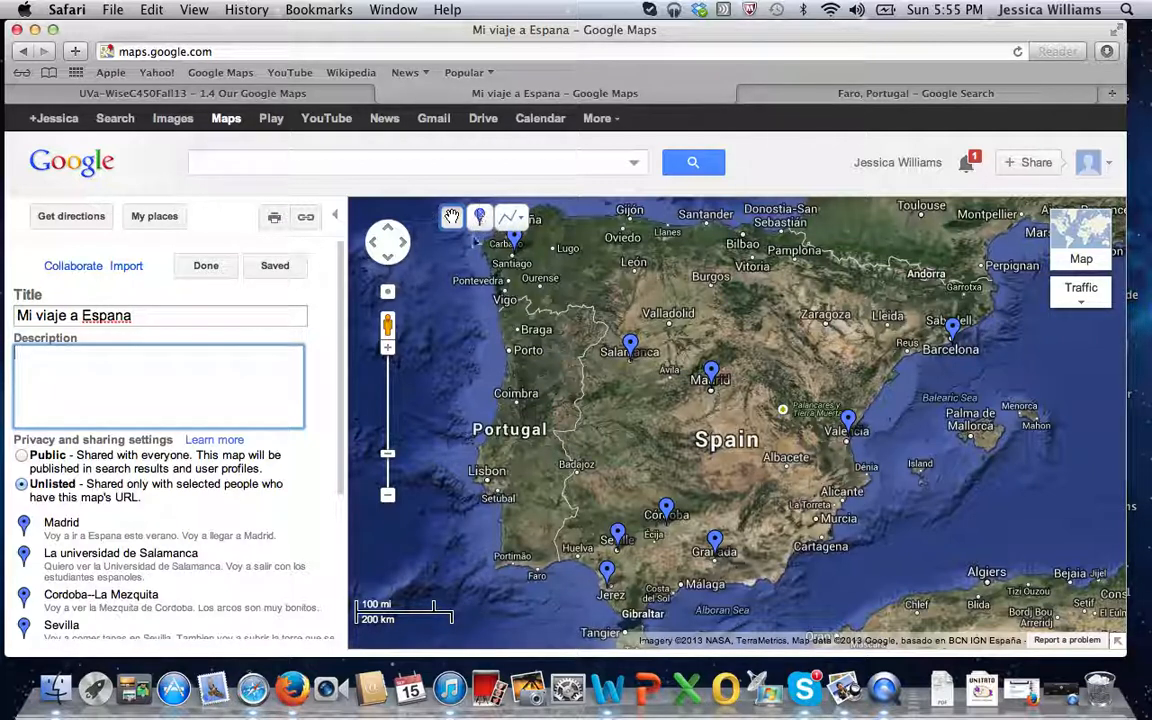
click(479, 217)
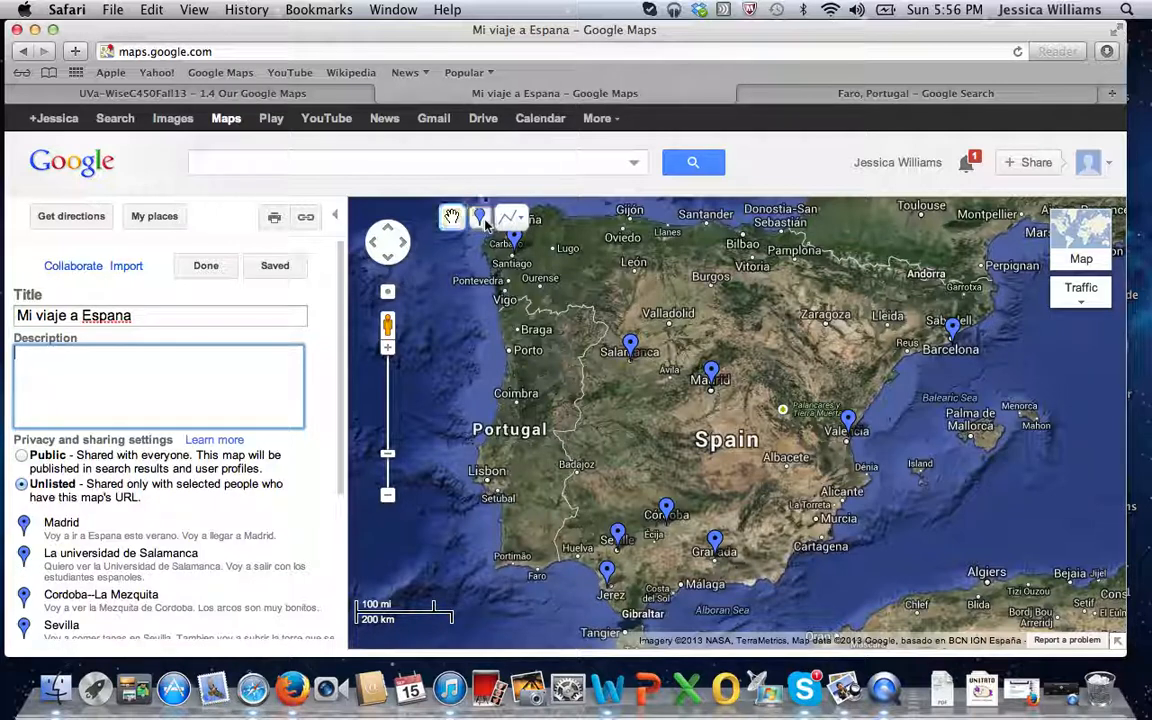
click(480, 218)
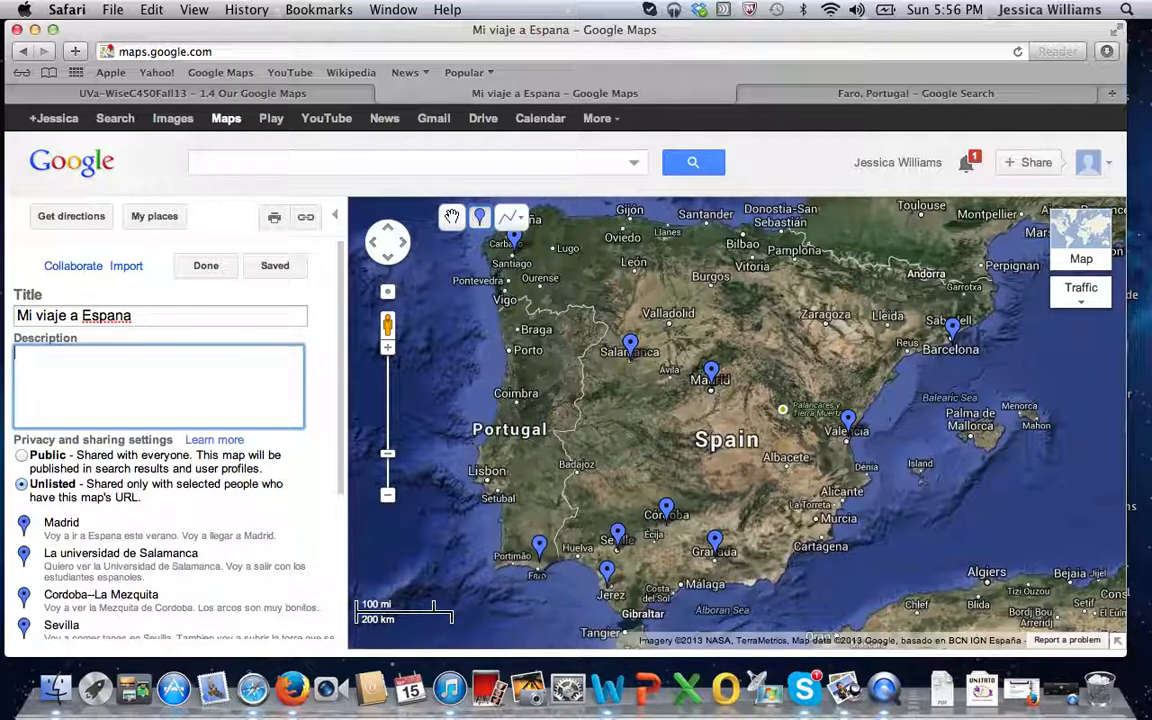
click(538, 558)
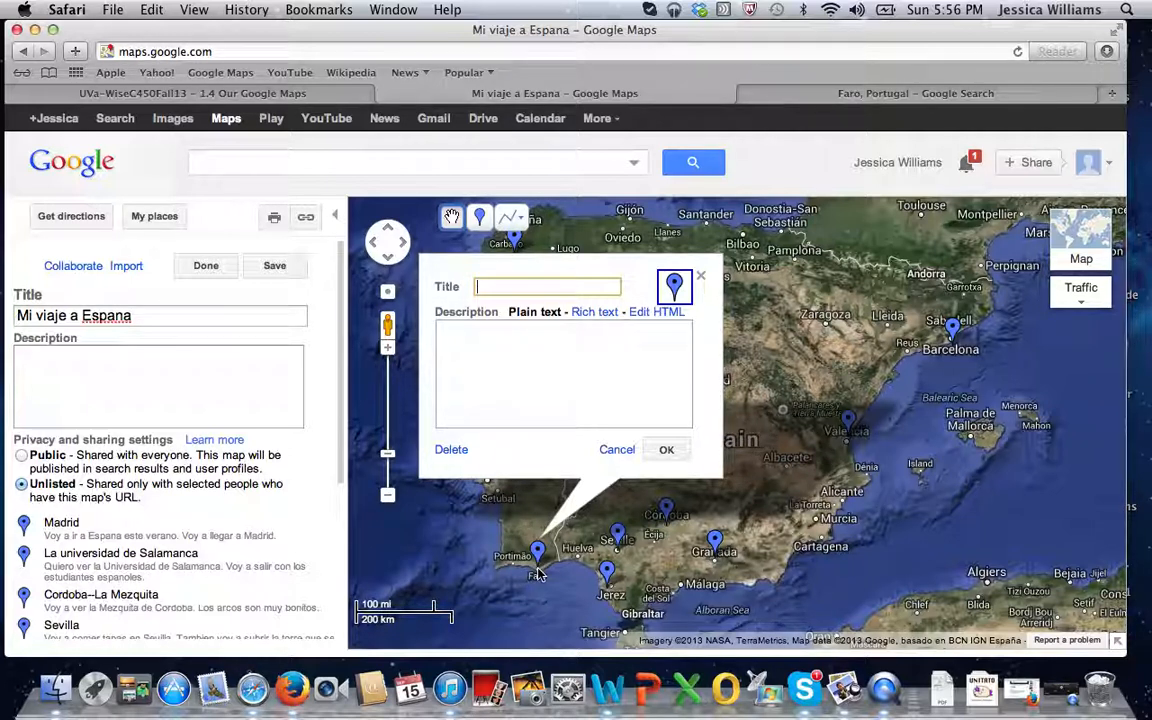
Title the placemark "La playa de Faro" and describe it as "Vamos a ir a la playa de Portugal, cerca de Faro.".
text(La playa de Faro)
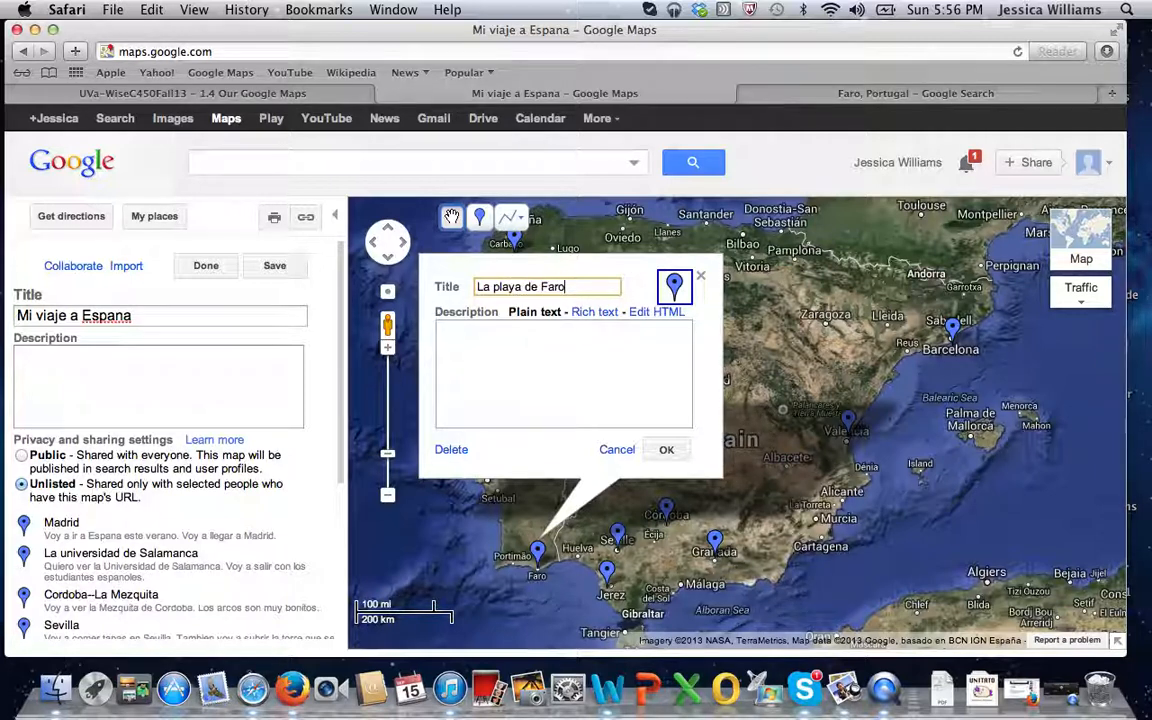
click(580, 395)
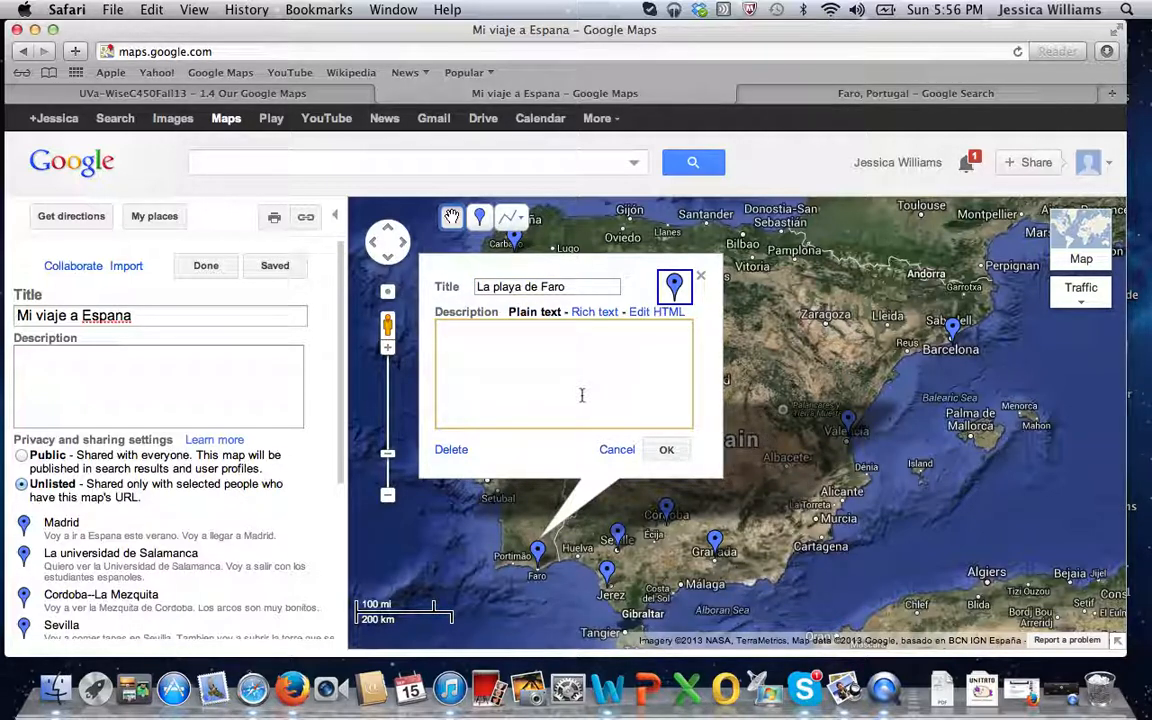
text(Vamos a ir)
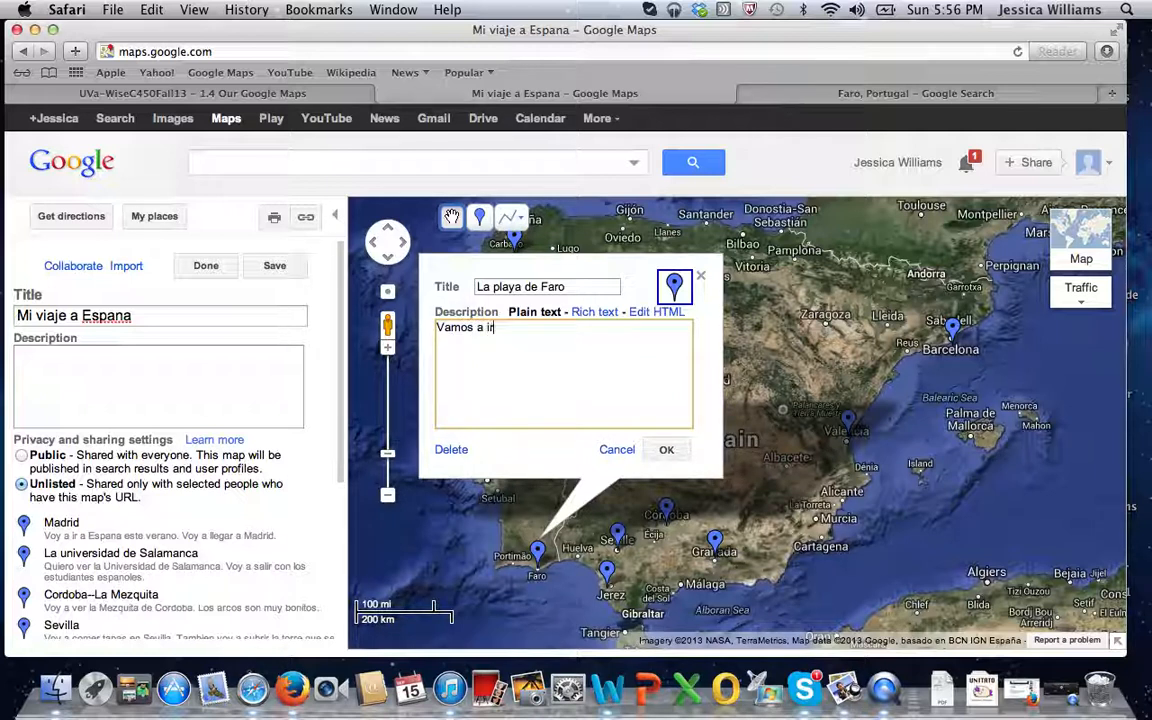
text( a la playa de Portug)
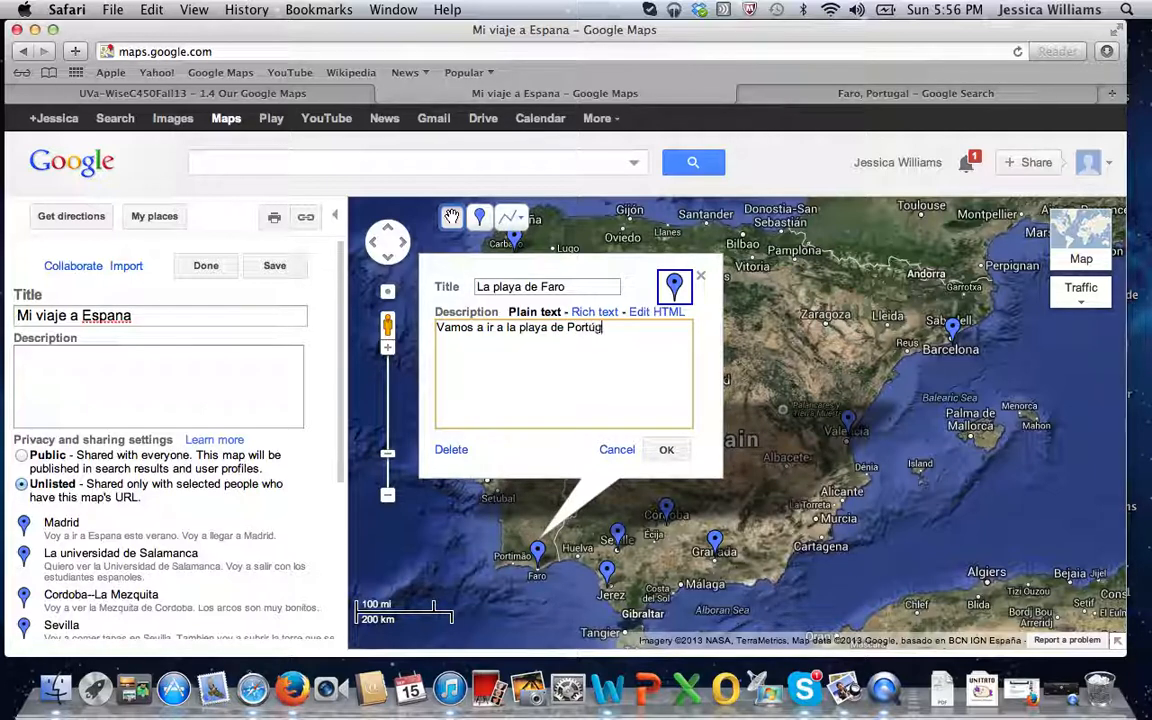
text(al, cerca de Faro.)
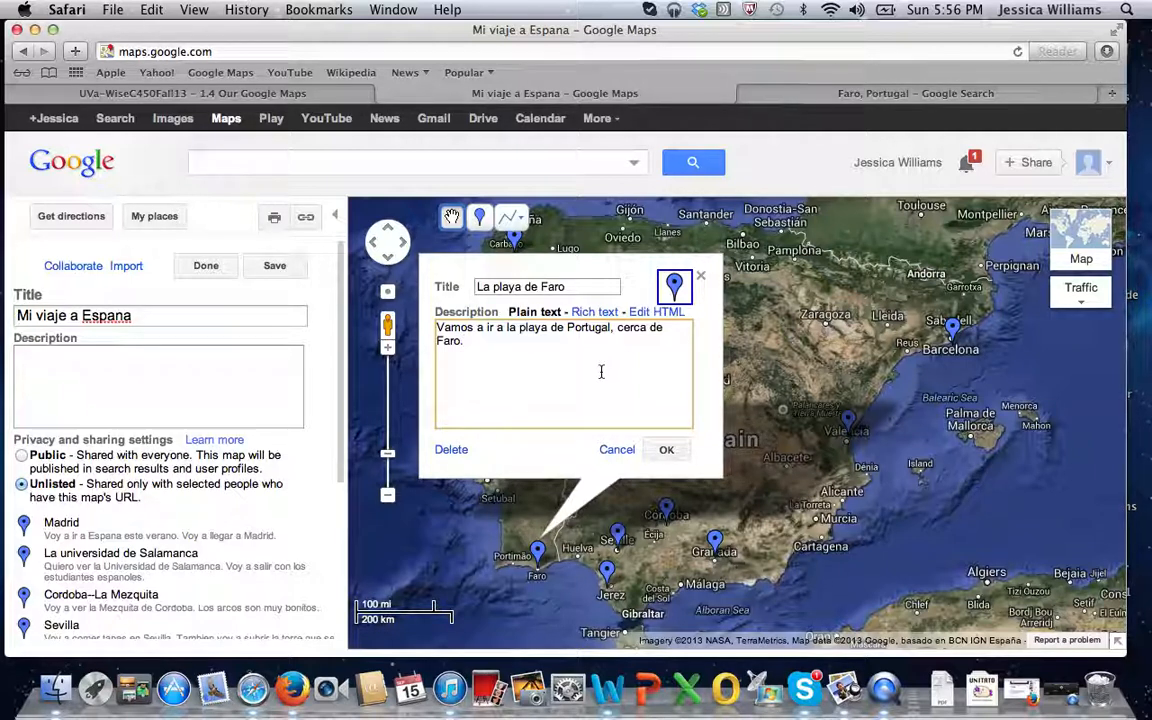
click(611, 327)
text(,)
Switch the Faro placemark's description to rich text format.
click(644, 313)
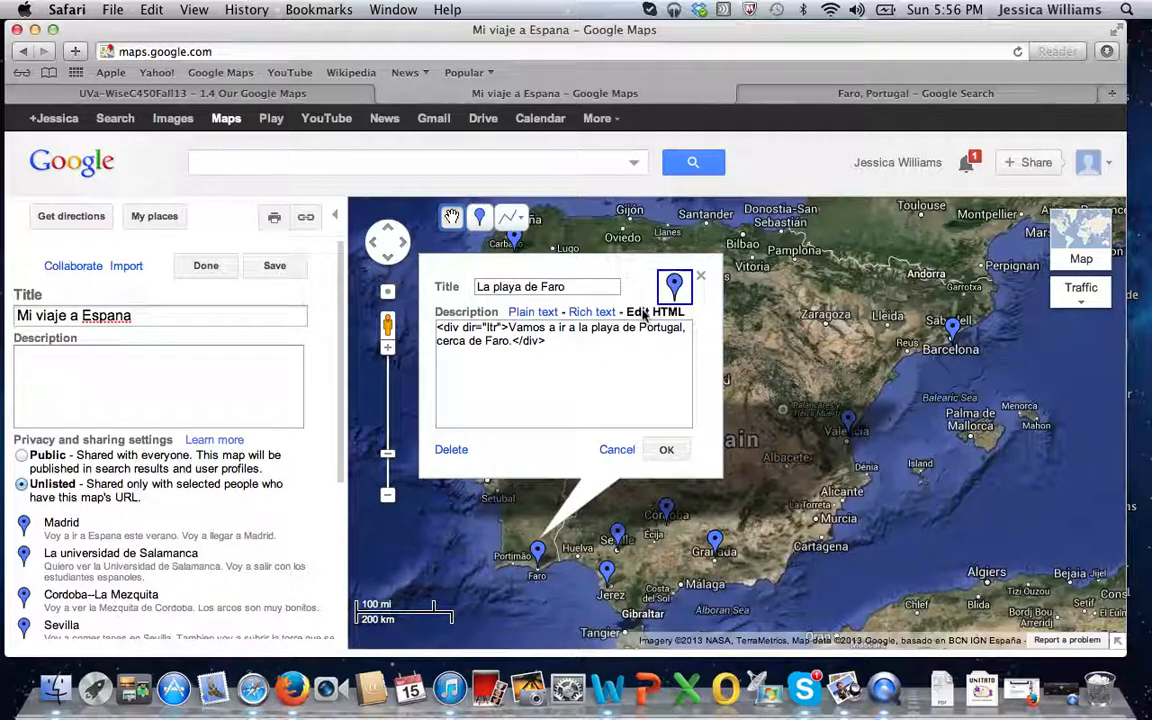
click(604, 313)
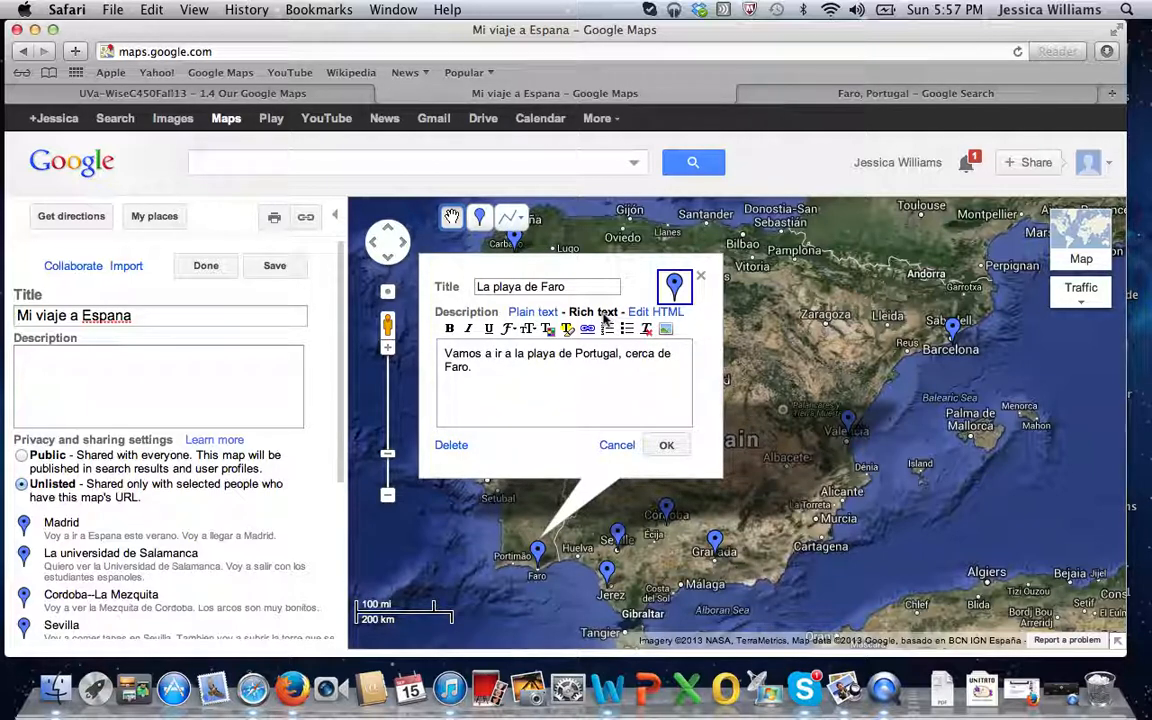
click(668, 335)
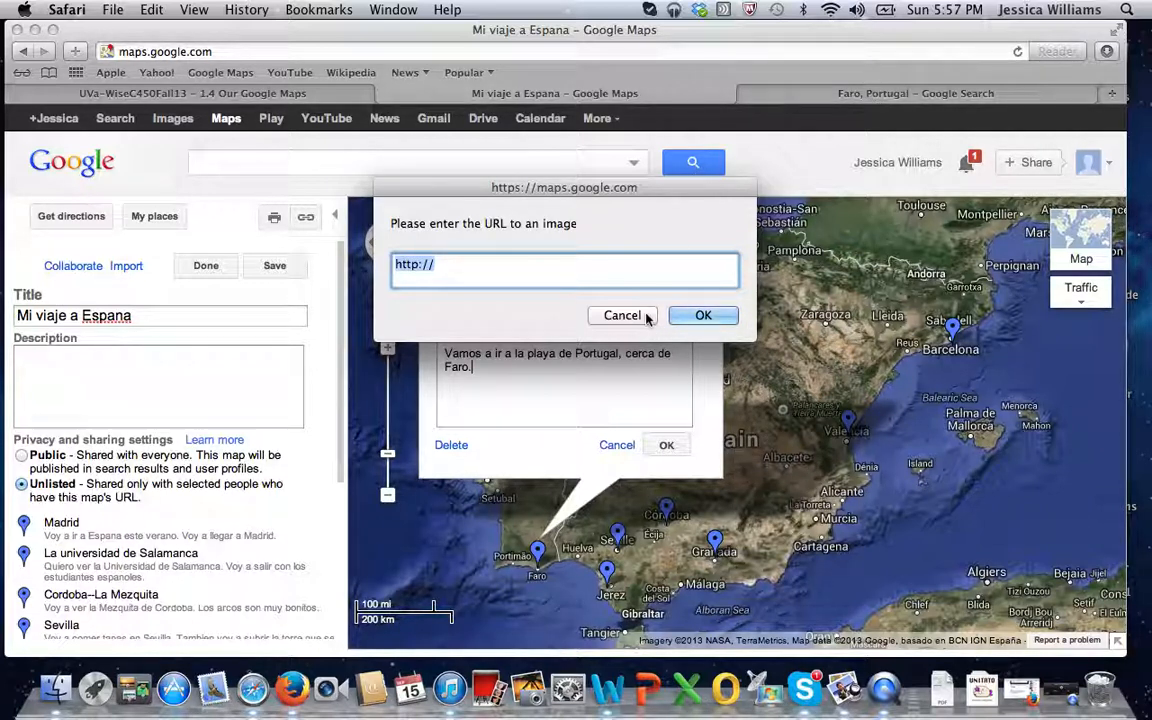
click(605, 313)
Open the original Faro lighthouse photo from the Google image results, copy its URL and return to the map.
click(897, 95)
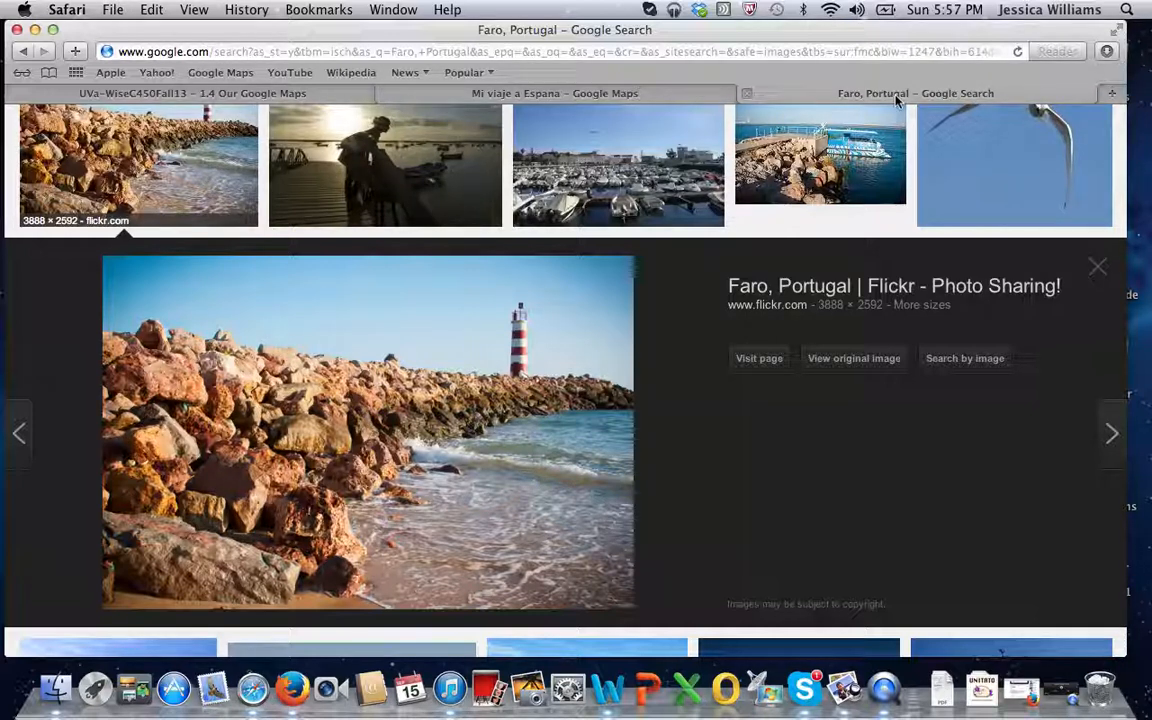
click(876, 360)
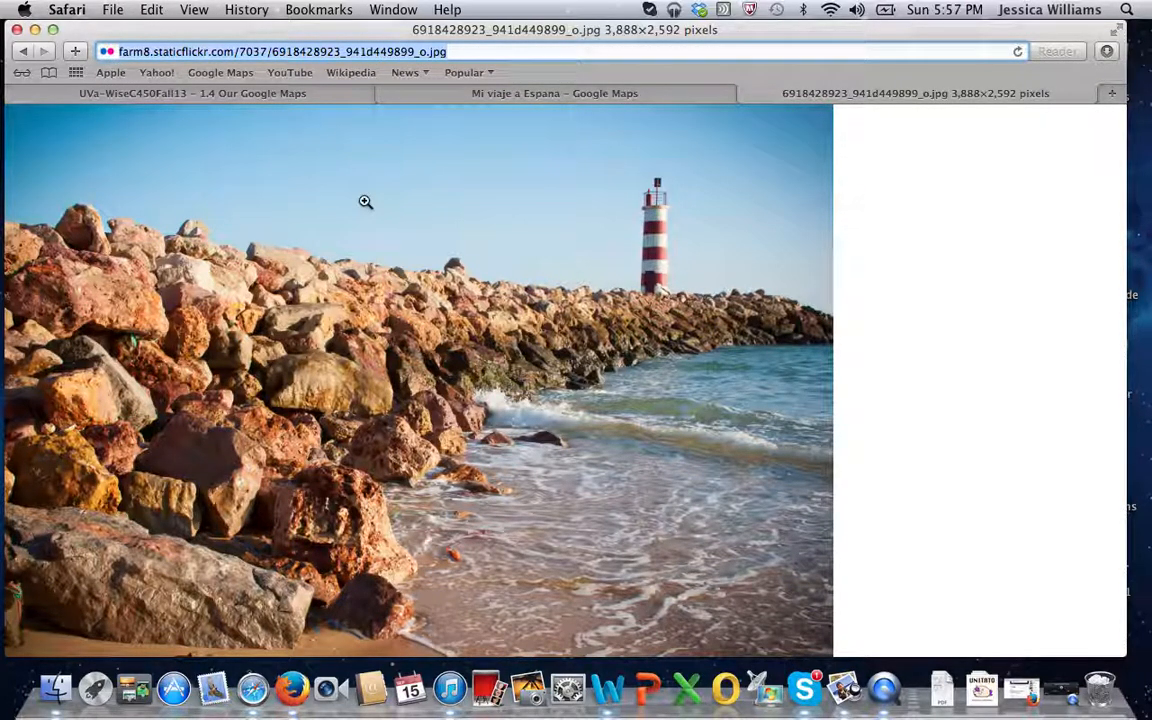
click(585, 96)
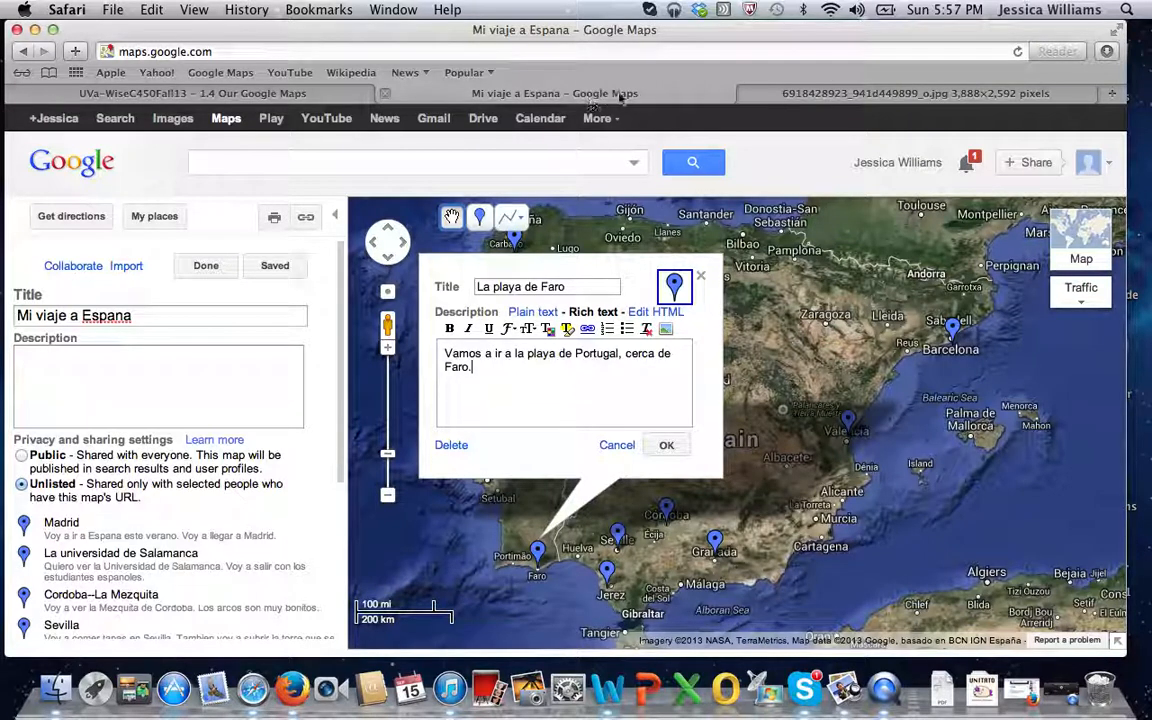
Go back to the Faro image results, reopen the original lighthouse photo and return to the map.
click(807, 100)
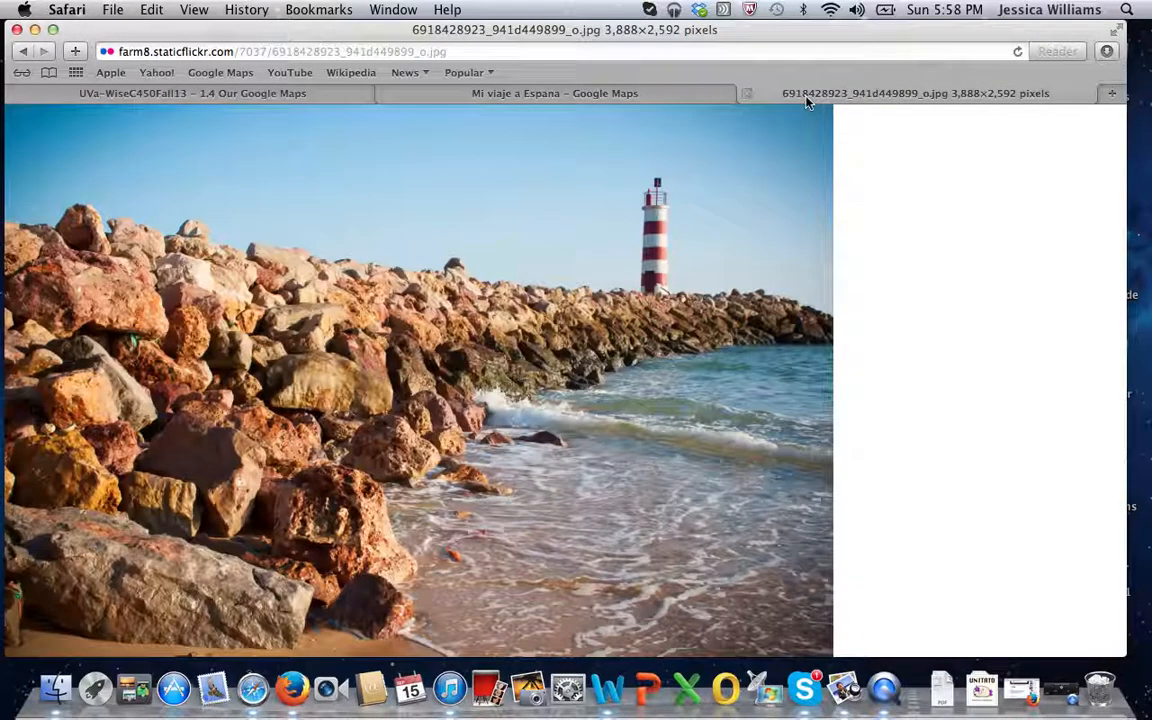
click(23, 51)
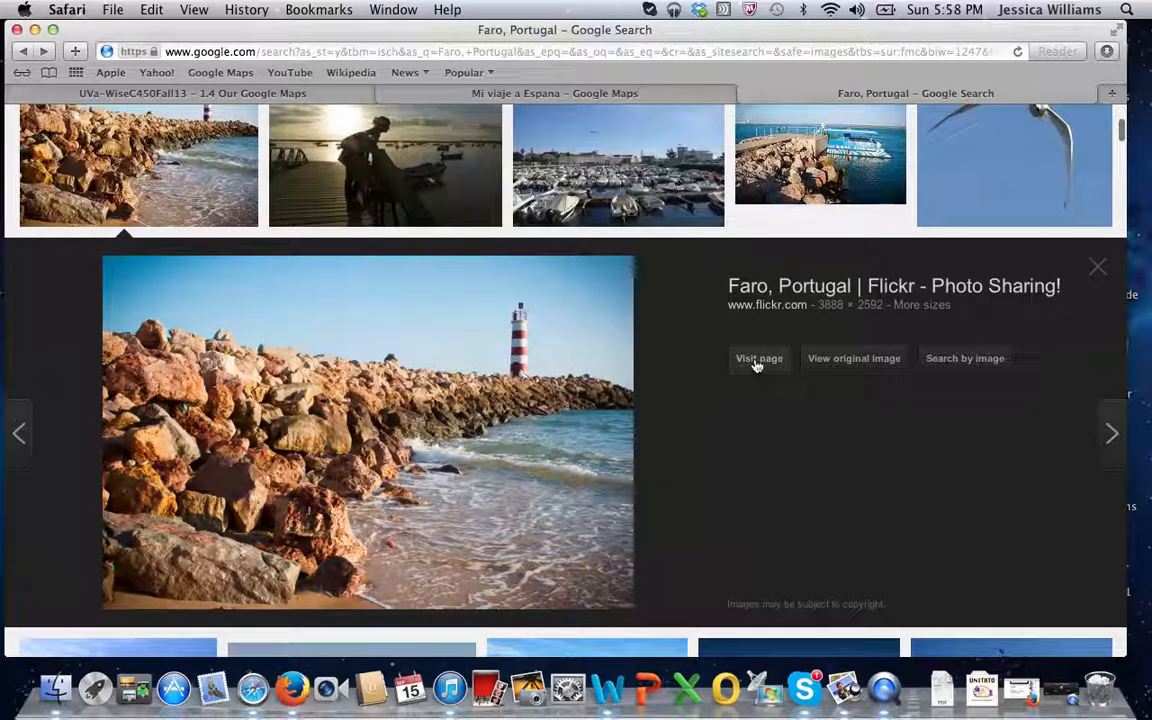
click(884, 361)
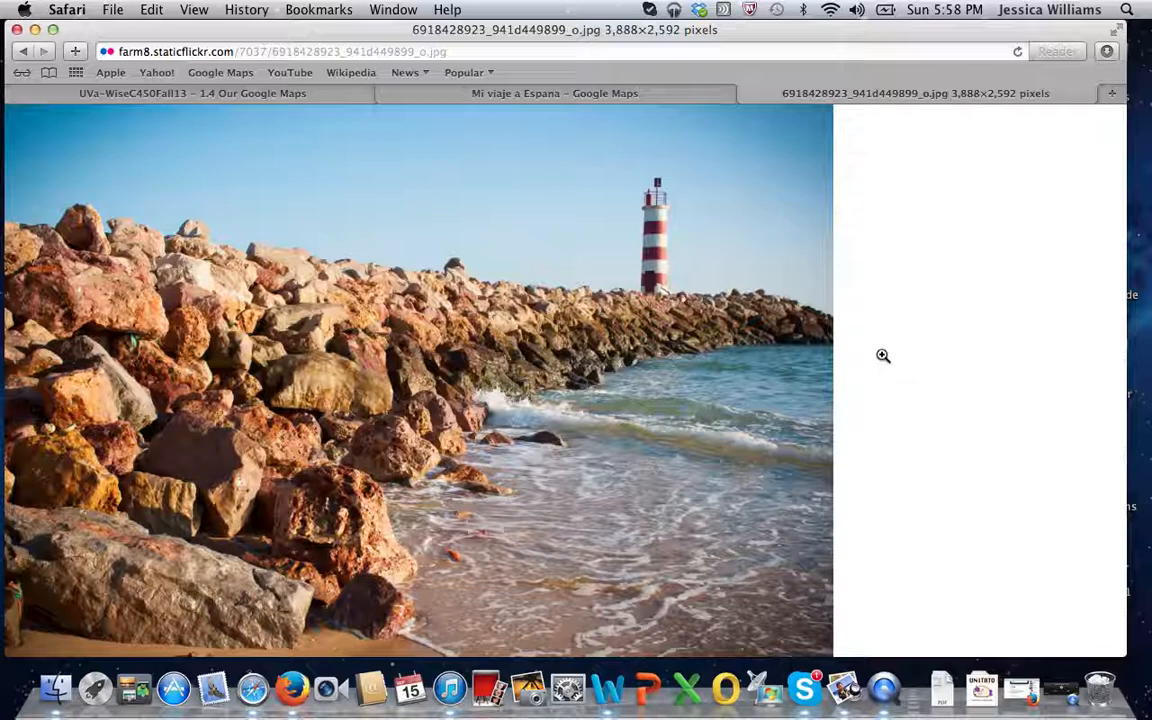
click(682, 95)
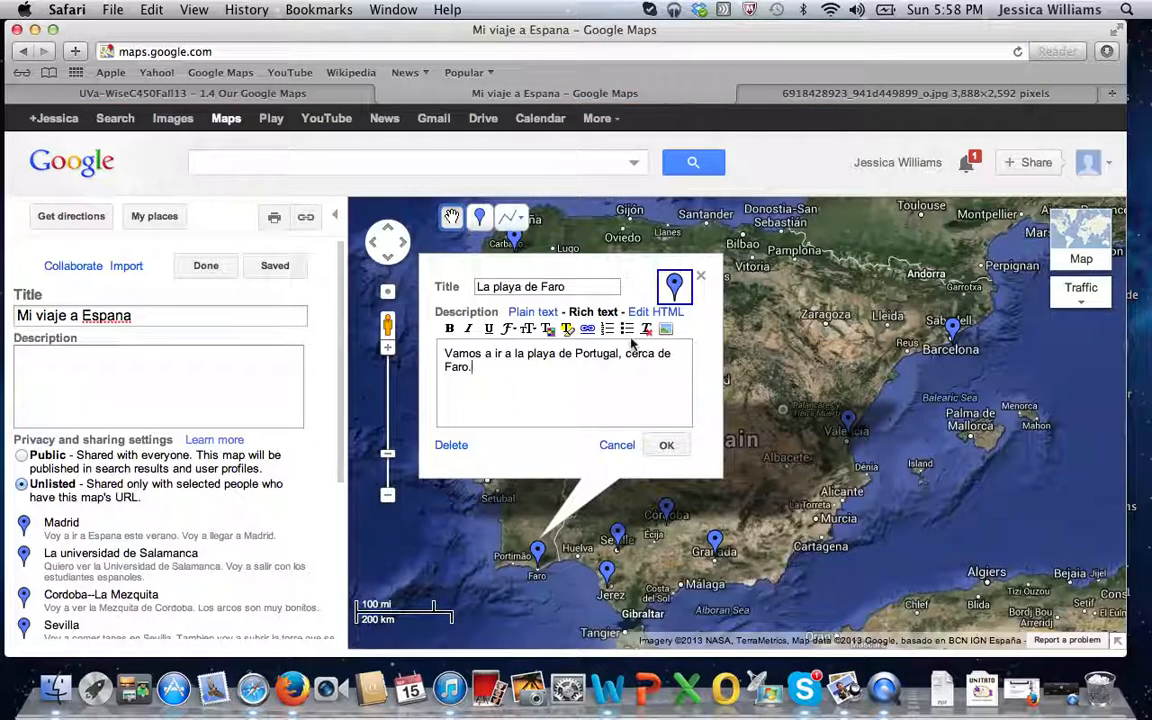
click(666, 331)
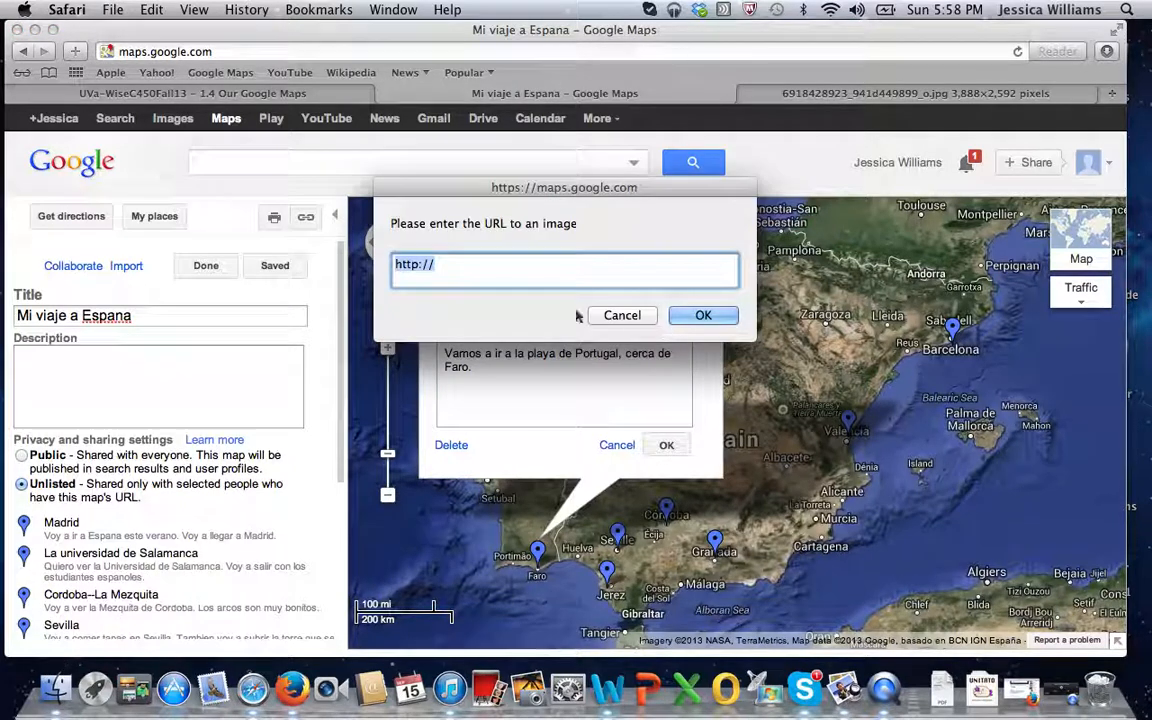
triple_click(553, 270)
key(super+v)
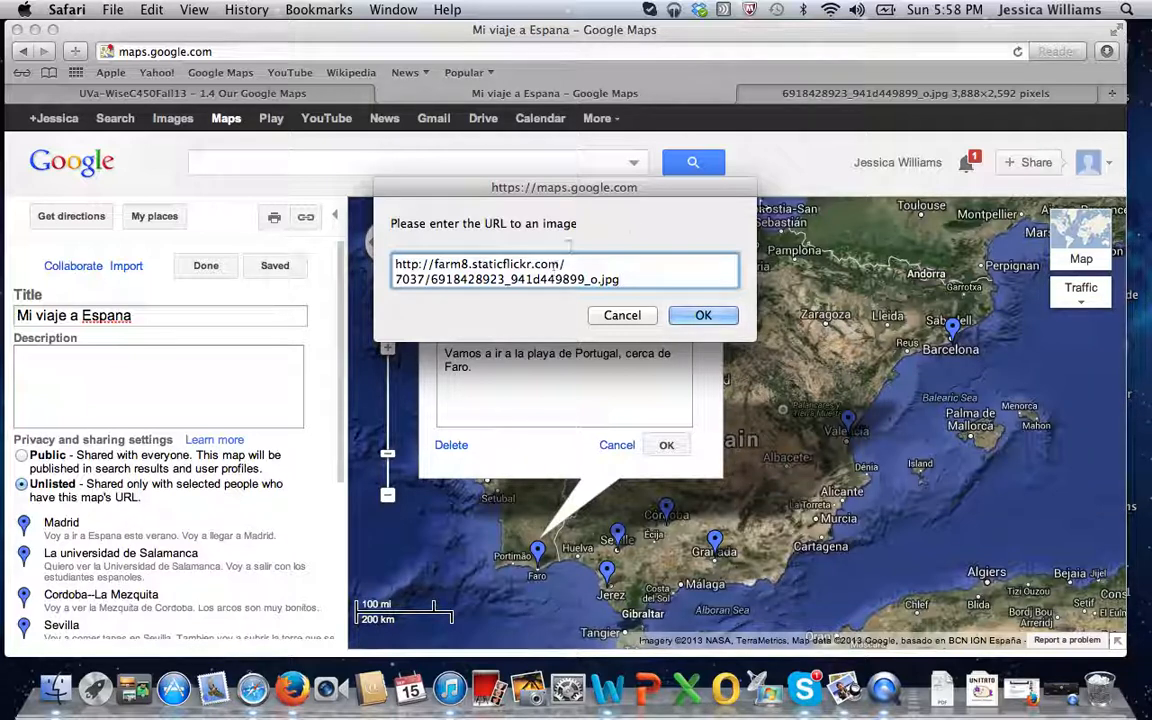
click(731, 316)
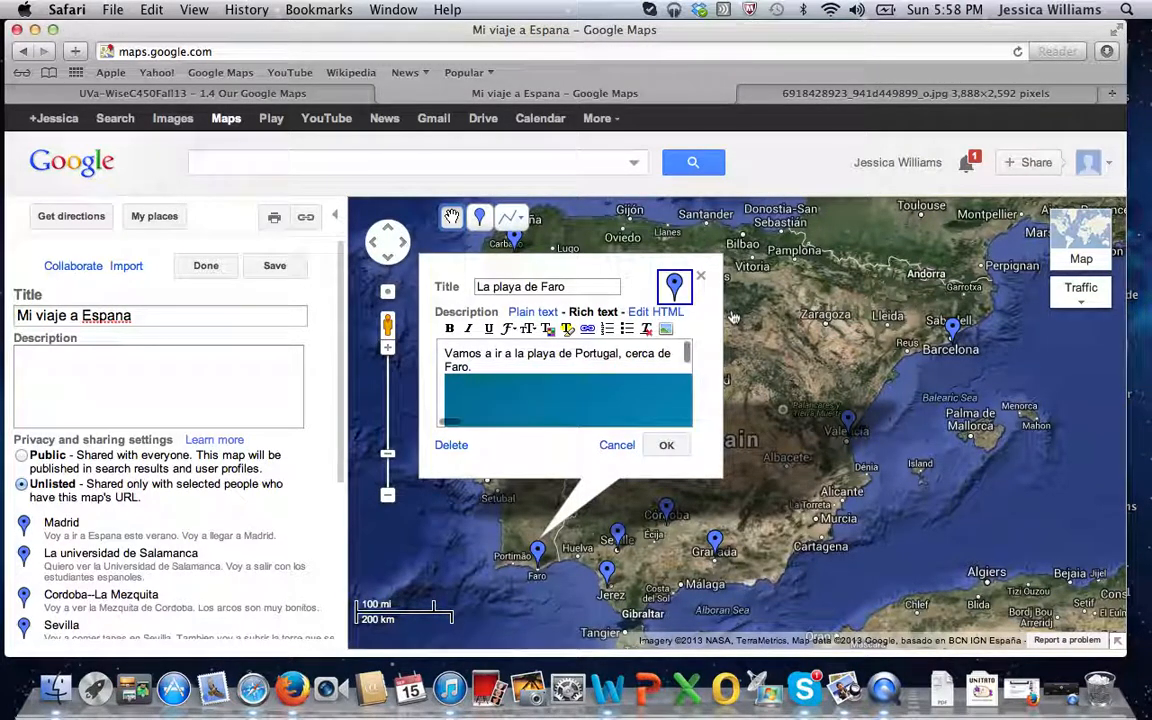
scroll(676, 403, down, 5)
scroll(676, 403, up, 5)
click(670, 448)
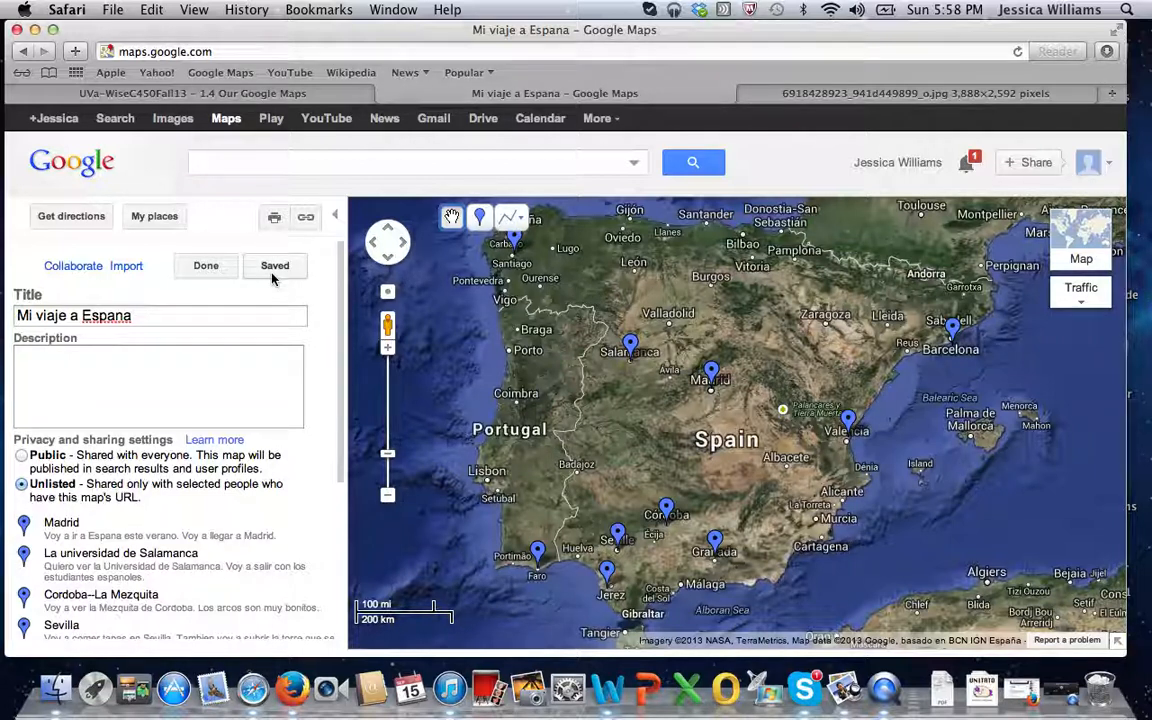
Finish editing the map and copy the HTML code for embedding it in a website.
click(207, 266)
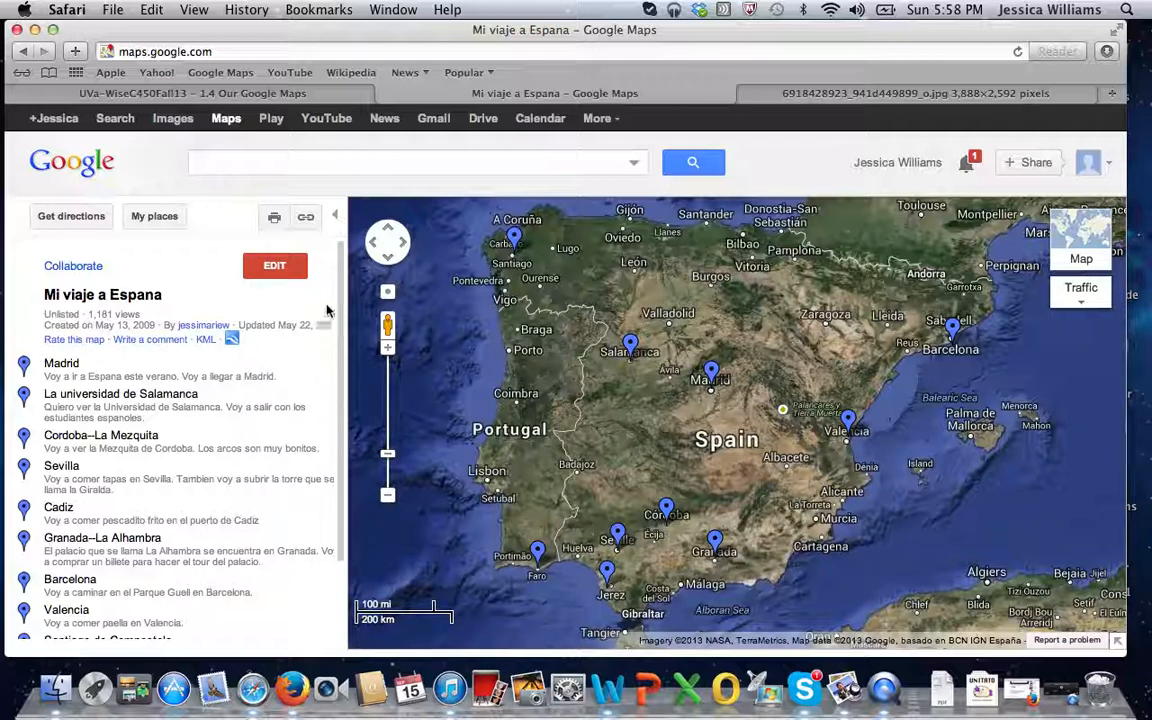
click(308, 218)
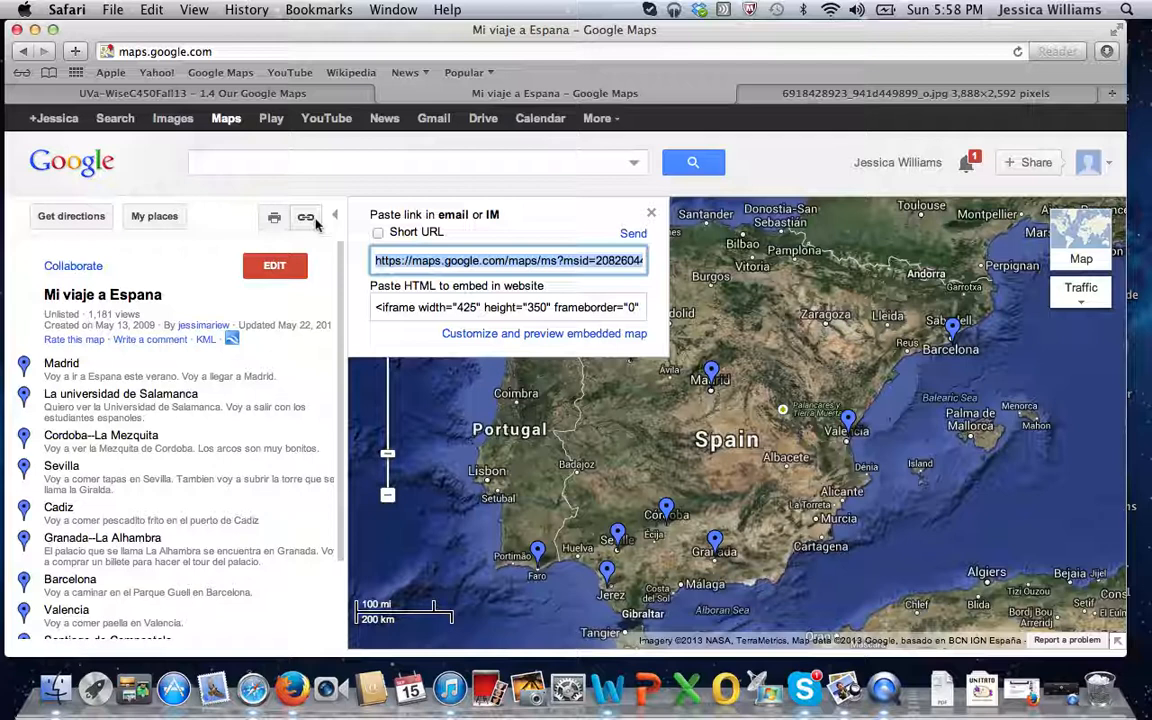
click(589, 307)
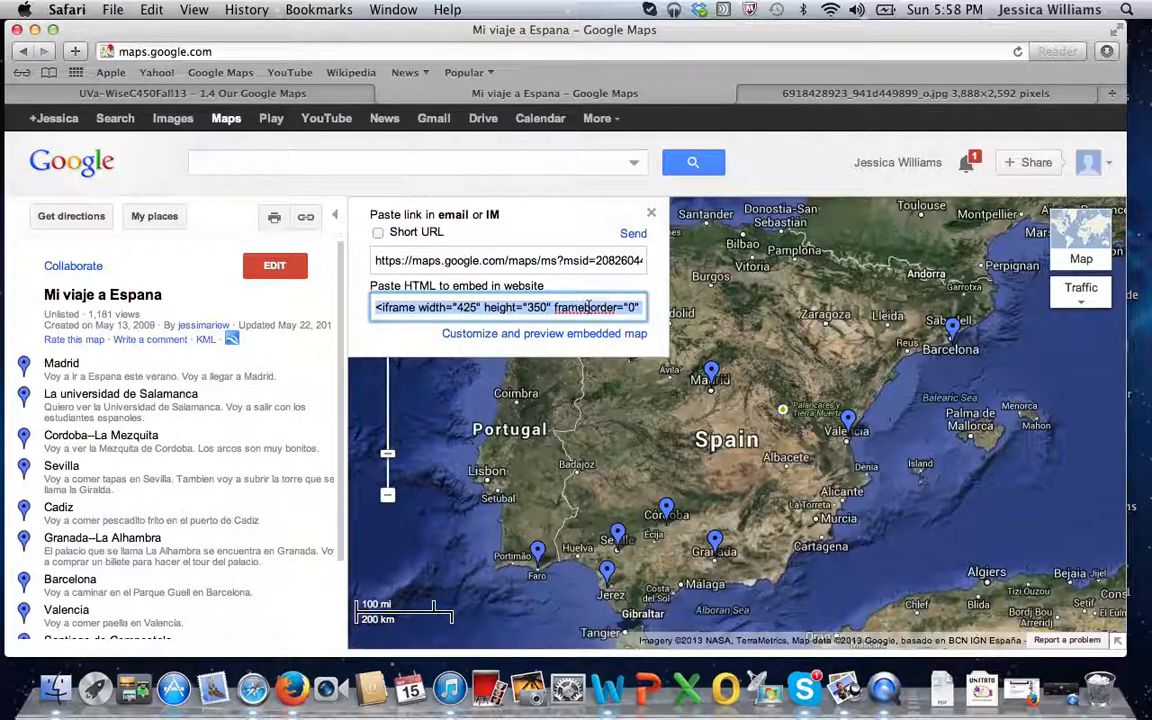
Open the 1.4 Our Google Maps wiki page for editing.
click(342, 94)
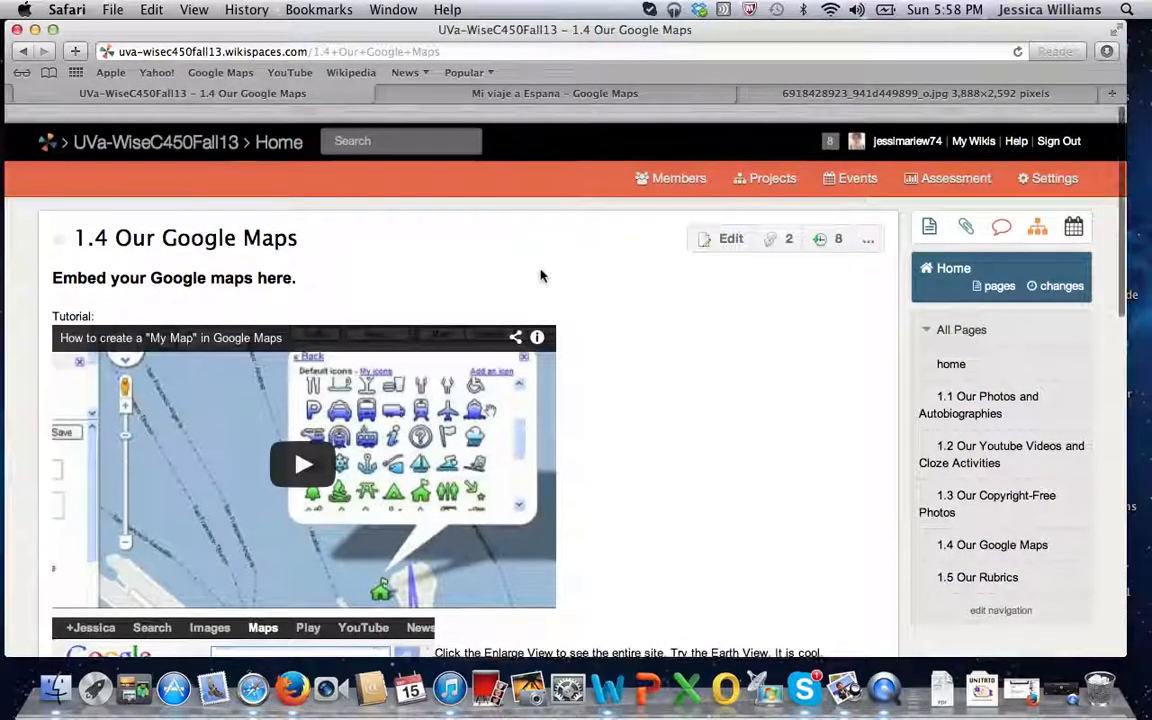
click(727, 221)
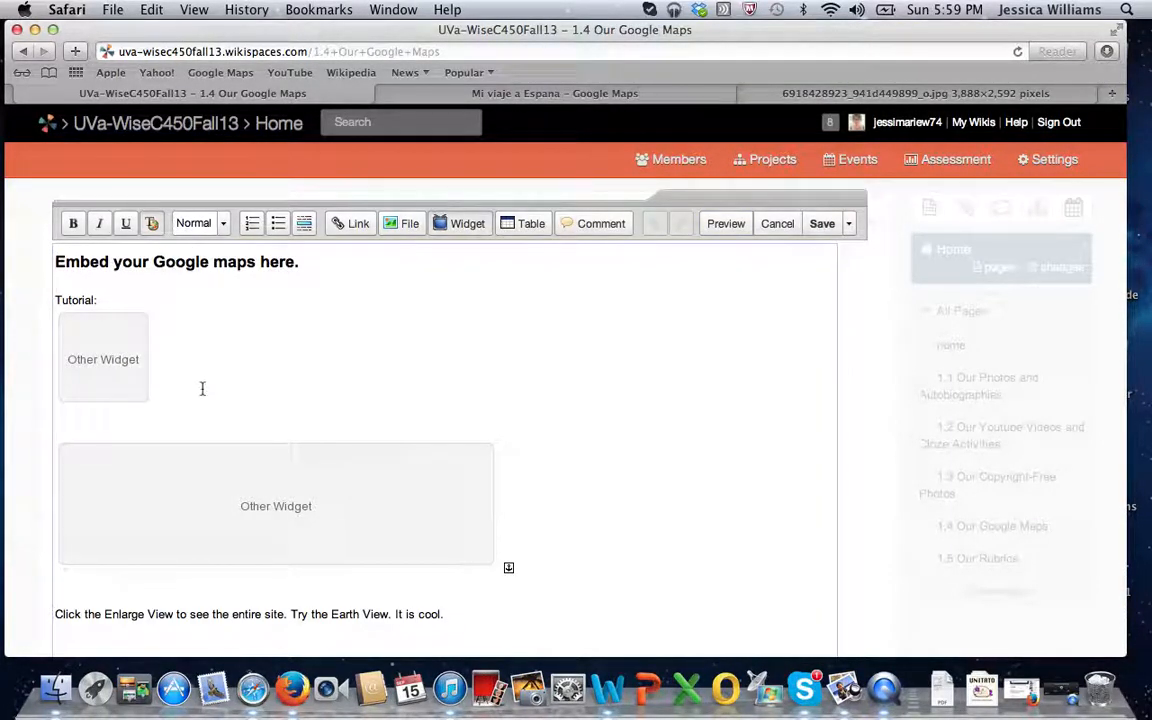
key(Down)
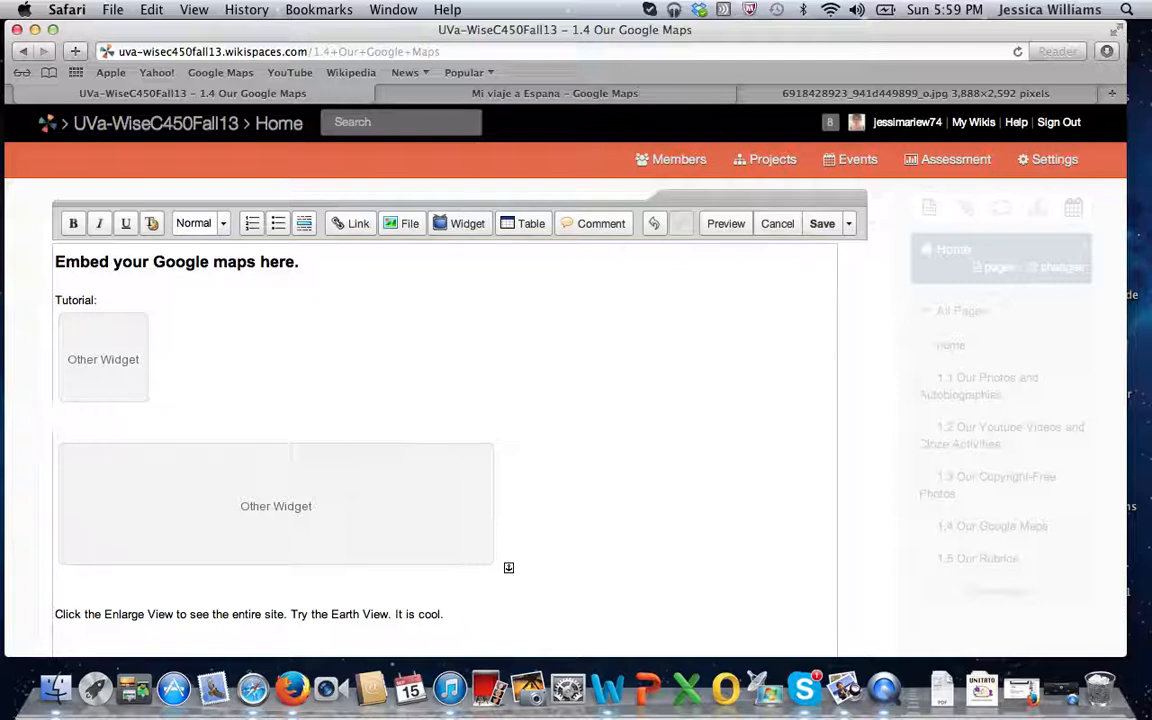
text(Map of)
key(BackSpace)
key(BackSpace)
key(BackSpace)
key(BackSpace)
key(BackSpace)
key(BackSpace)
key(BackSpace)
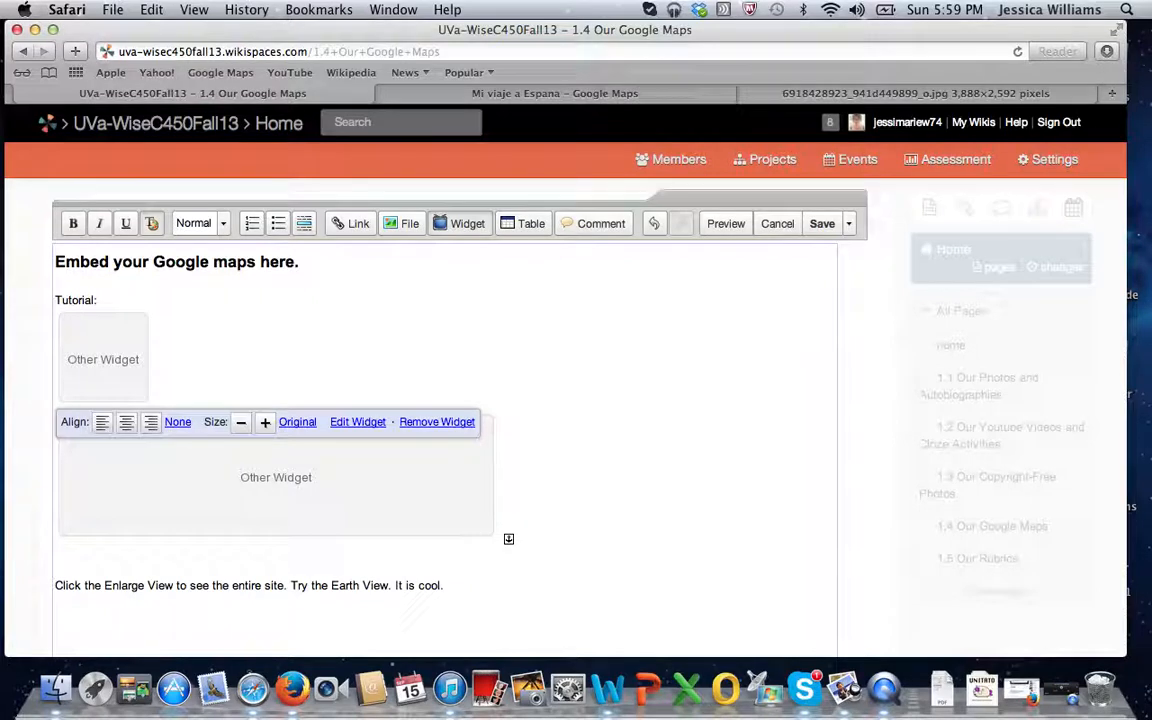
key(Down)
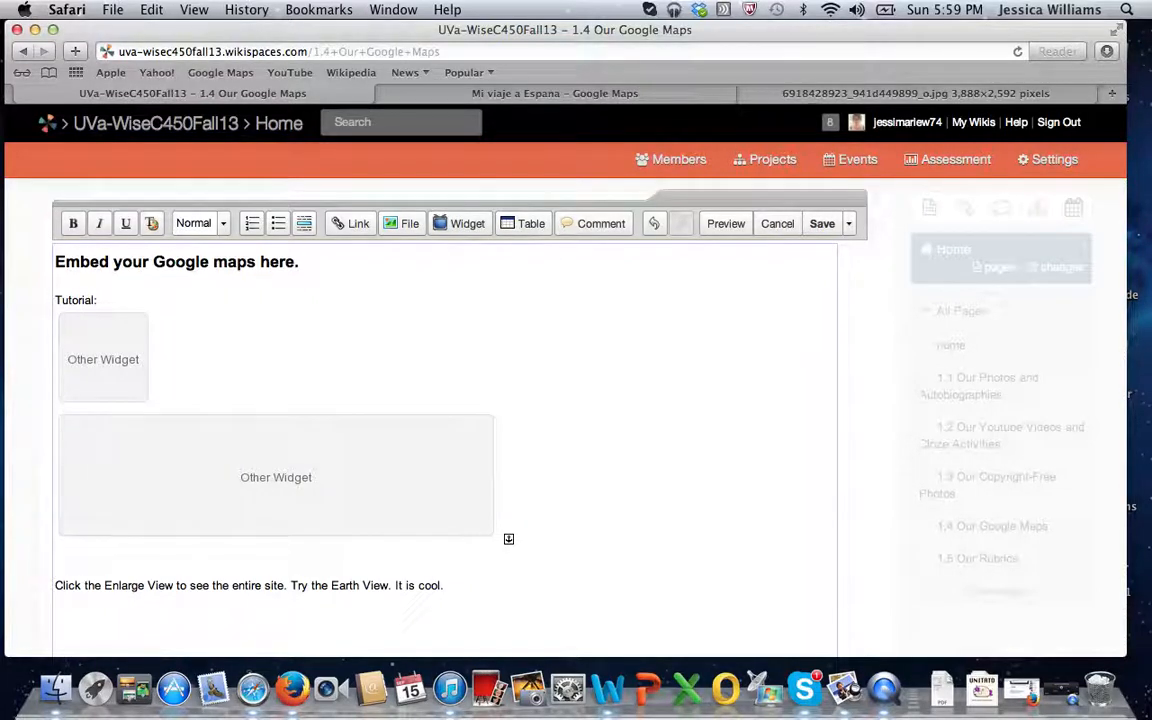
Insert a line reading "Map of" plus the author's full name between the two widgets, with an empty line below it.
key(Return)
key(Return)
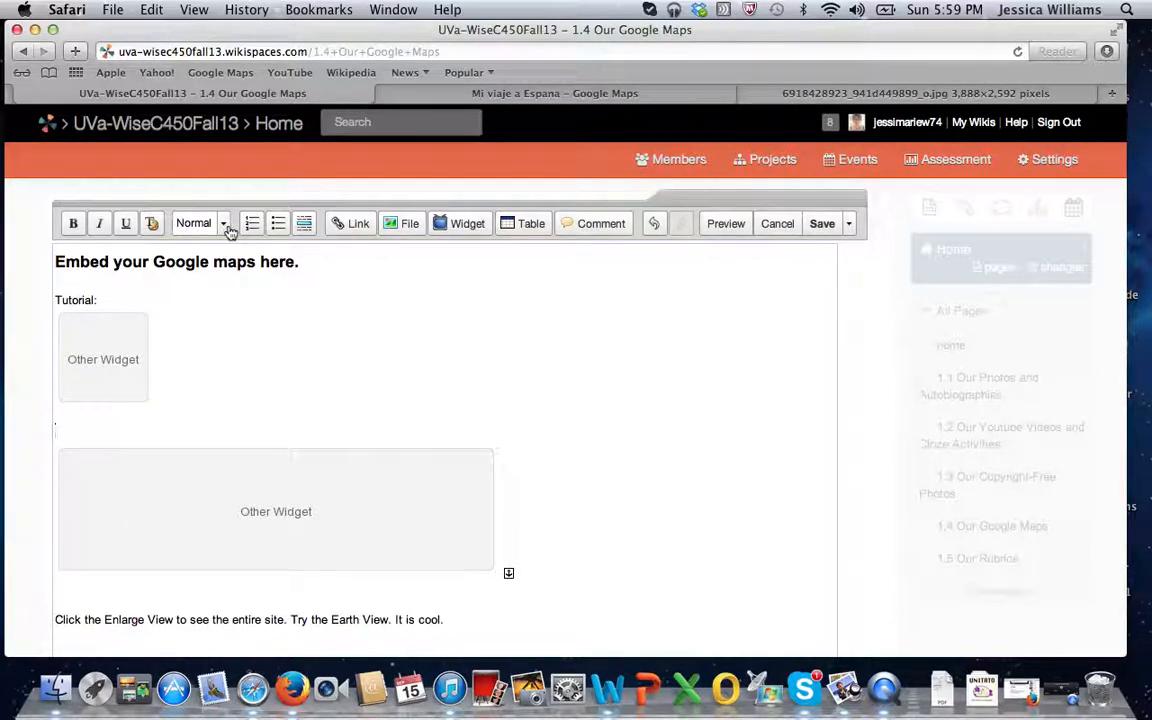
text(Map of Jessica Williams)
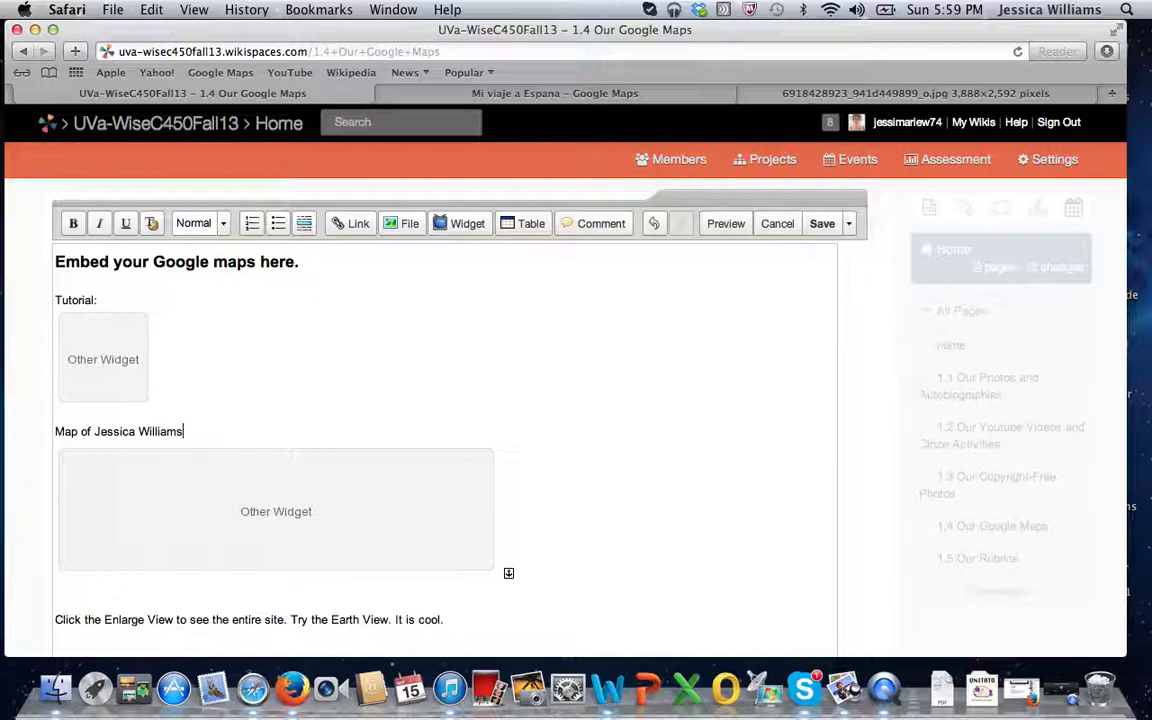
key(Return)
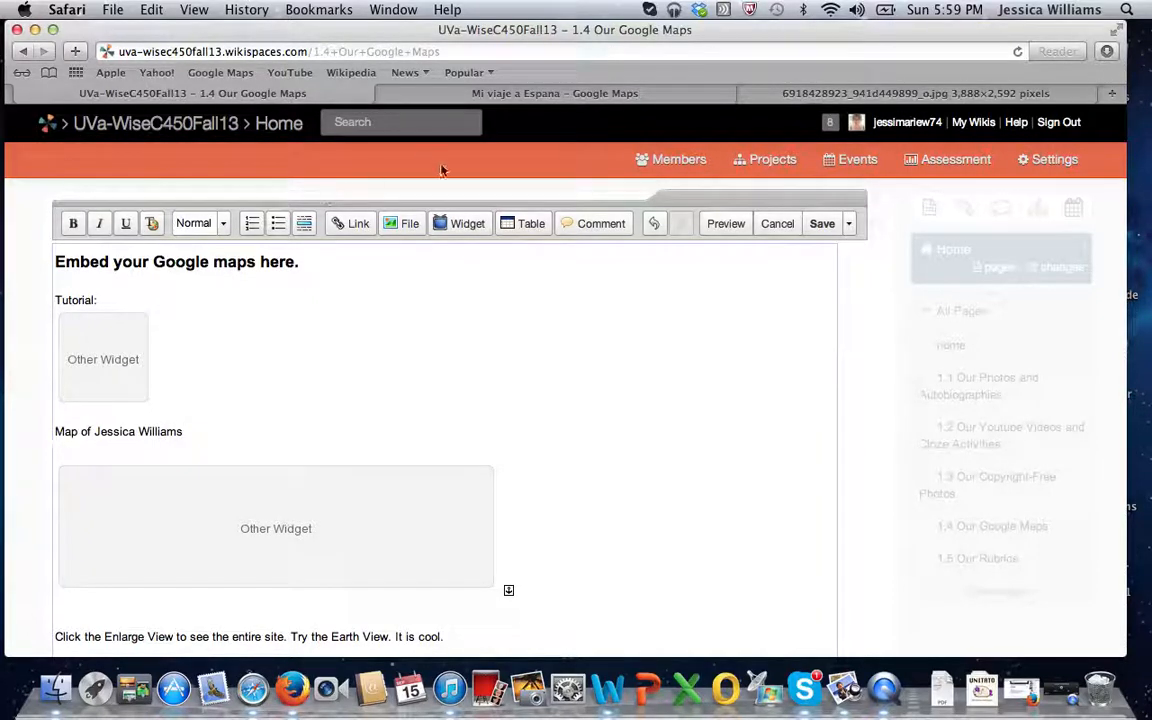
Embed the copied Google map HTML code as an Other widget below the "Map of" line and save the wiki page.
click(460, 223)
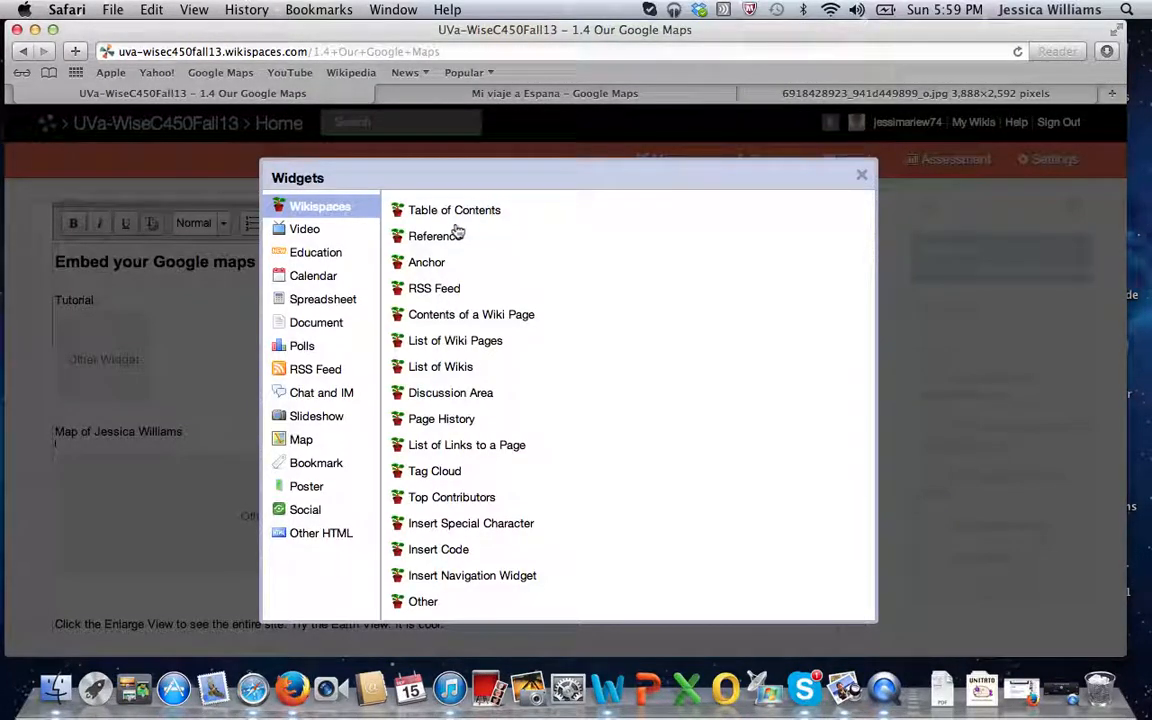
click(423, 601)
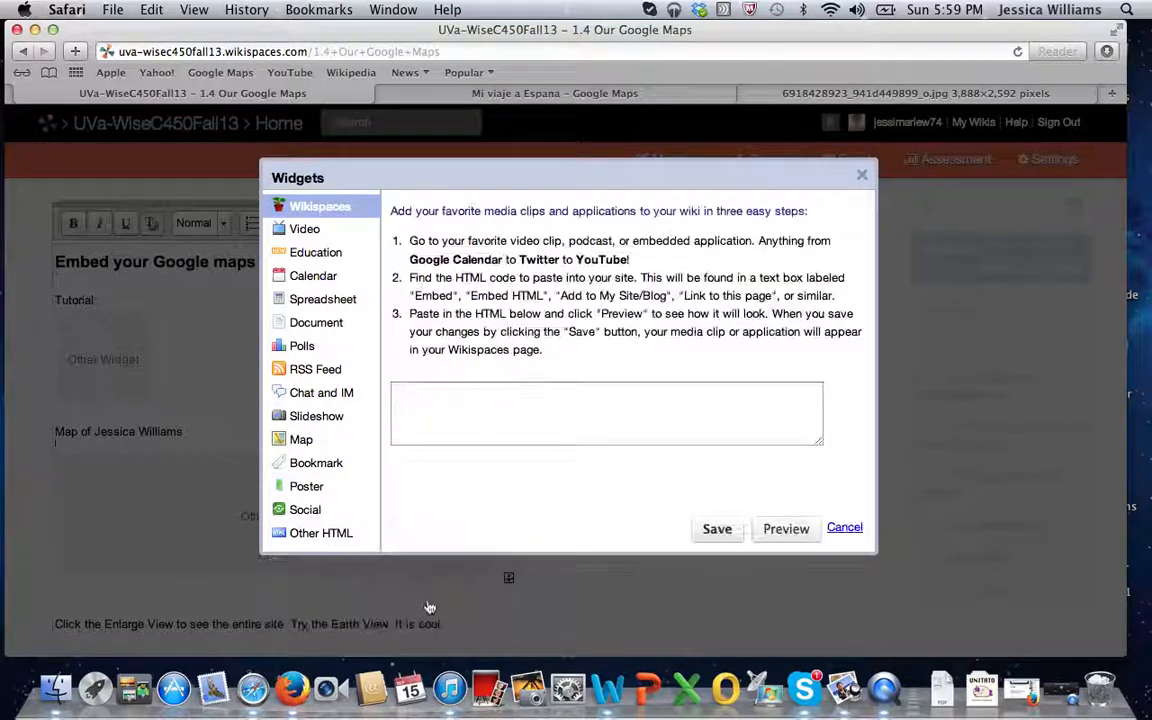
click(537, 425)
key(super+v)
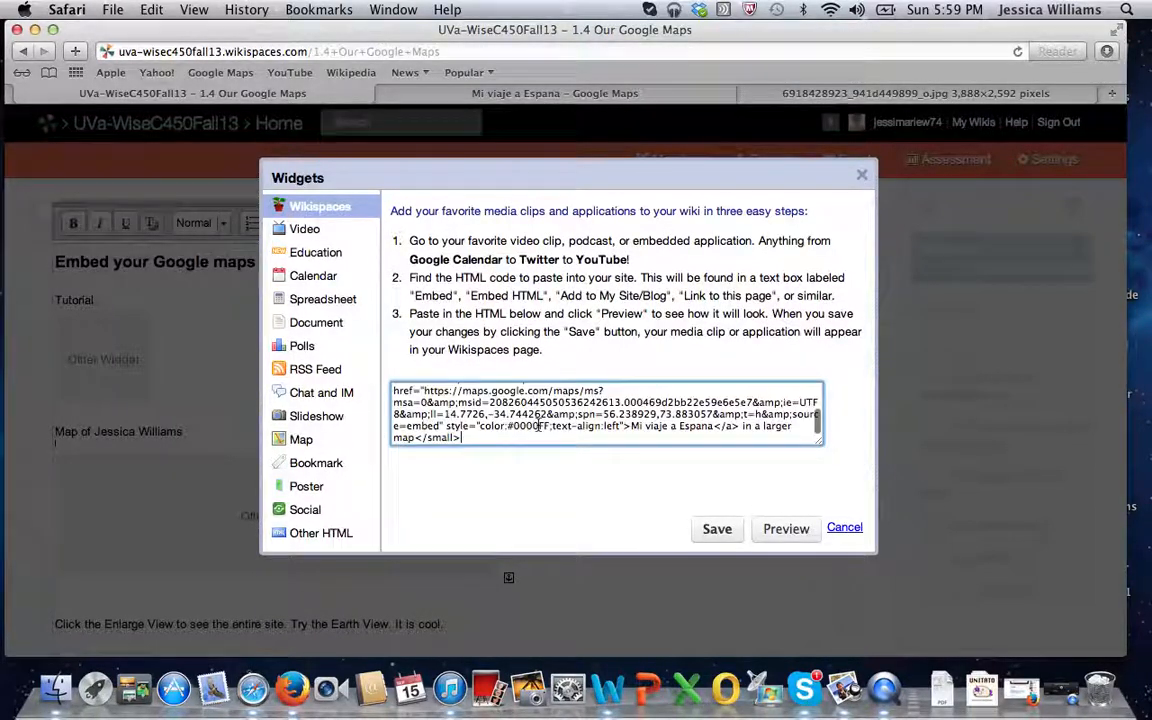
click(726, 532)
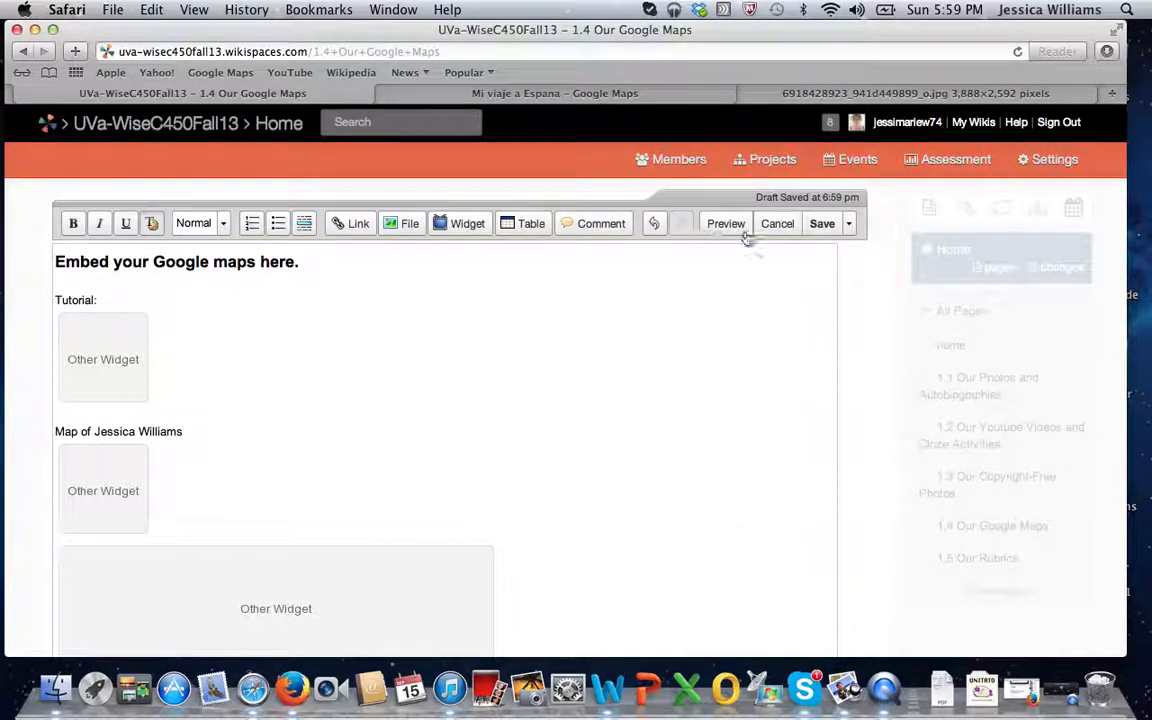
click(822, 224)
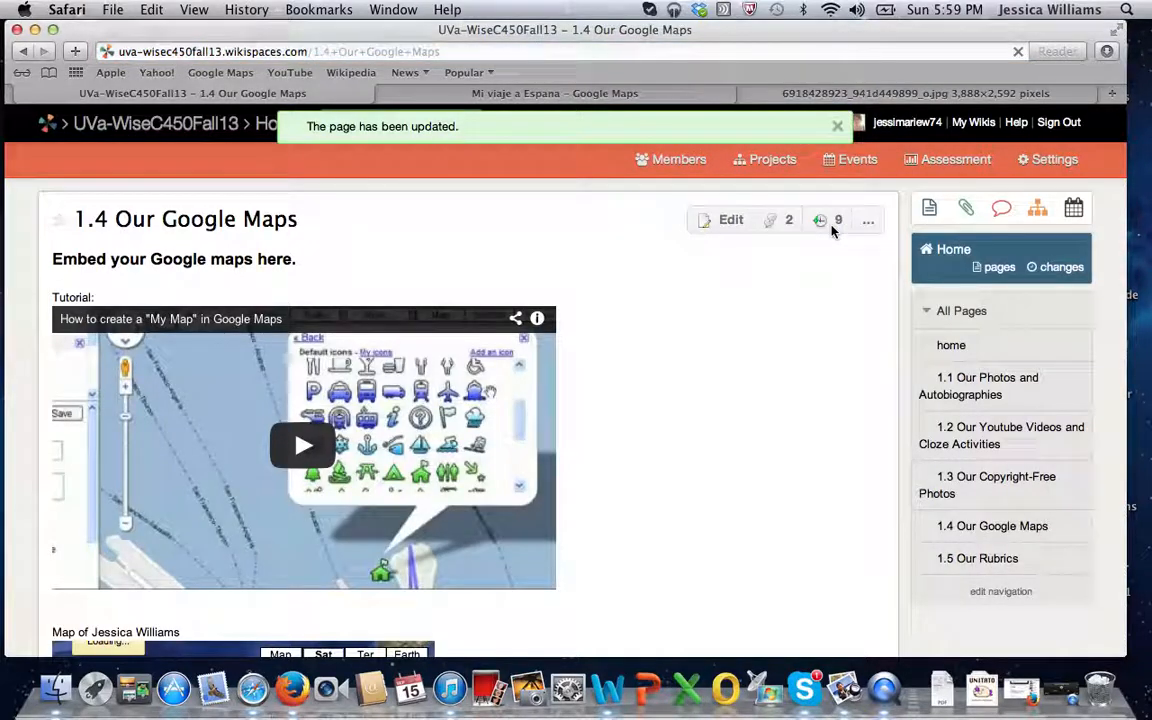
Bring Spain into view on the newly embedded map, view the Barcelona placemark's photo and text, and close it.
scroll(555, 460, down, 7)
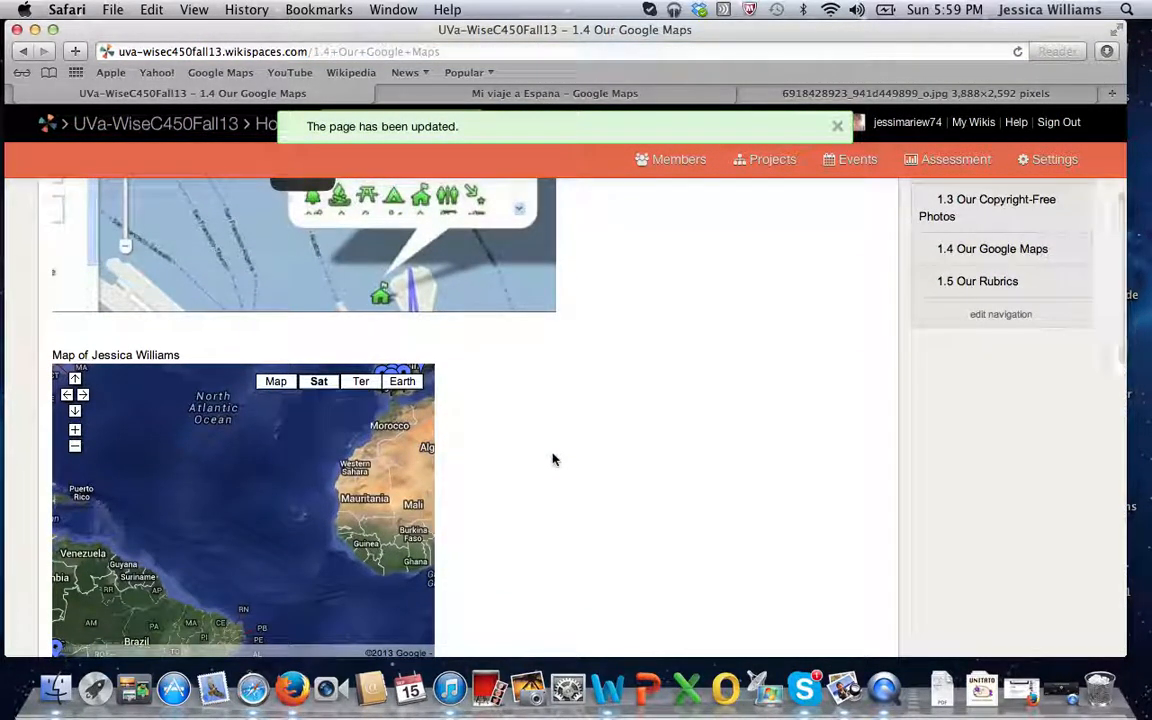
scroll(555, 460, down, 2)
scroll(555, 451, down, 1)
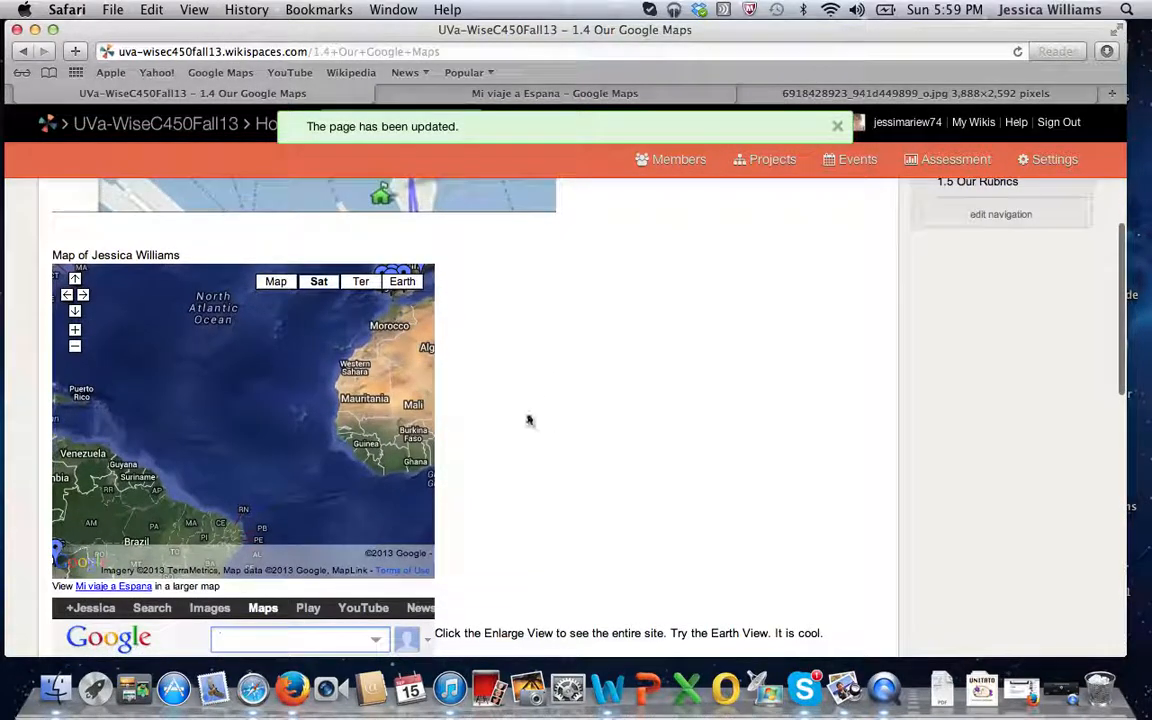
drag(247, 323, 98, 437)
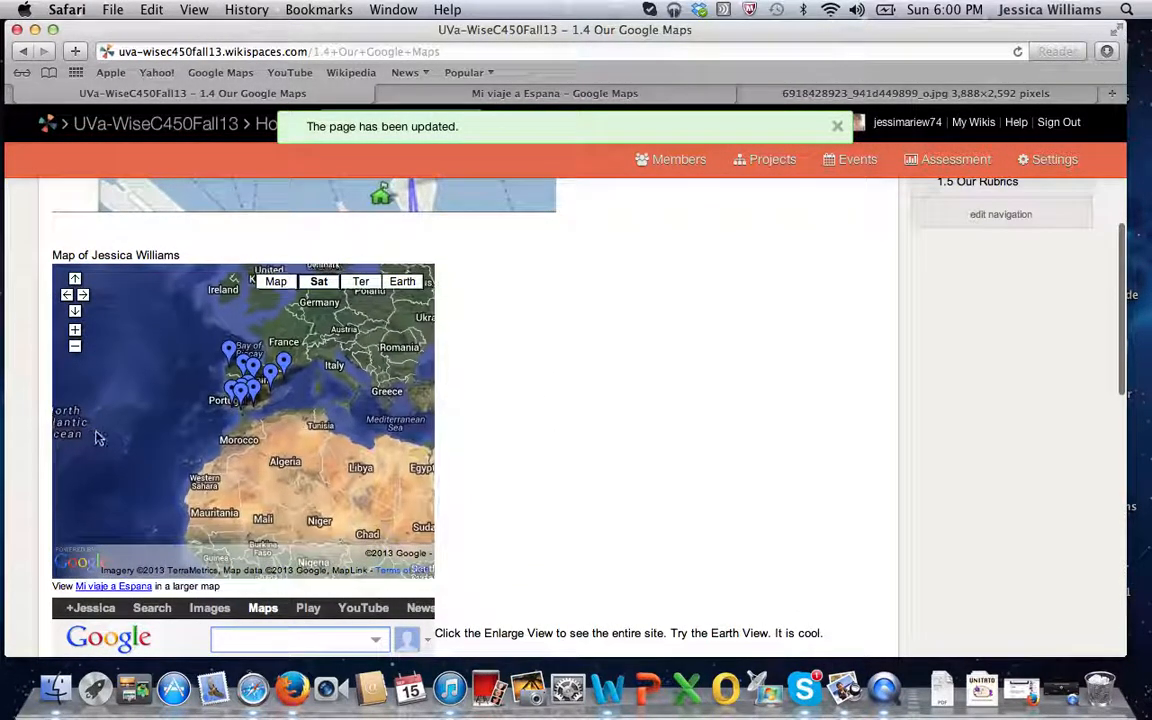
click(285, 367)
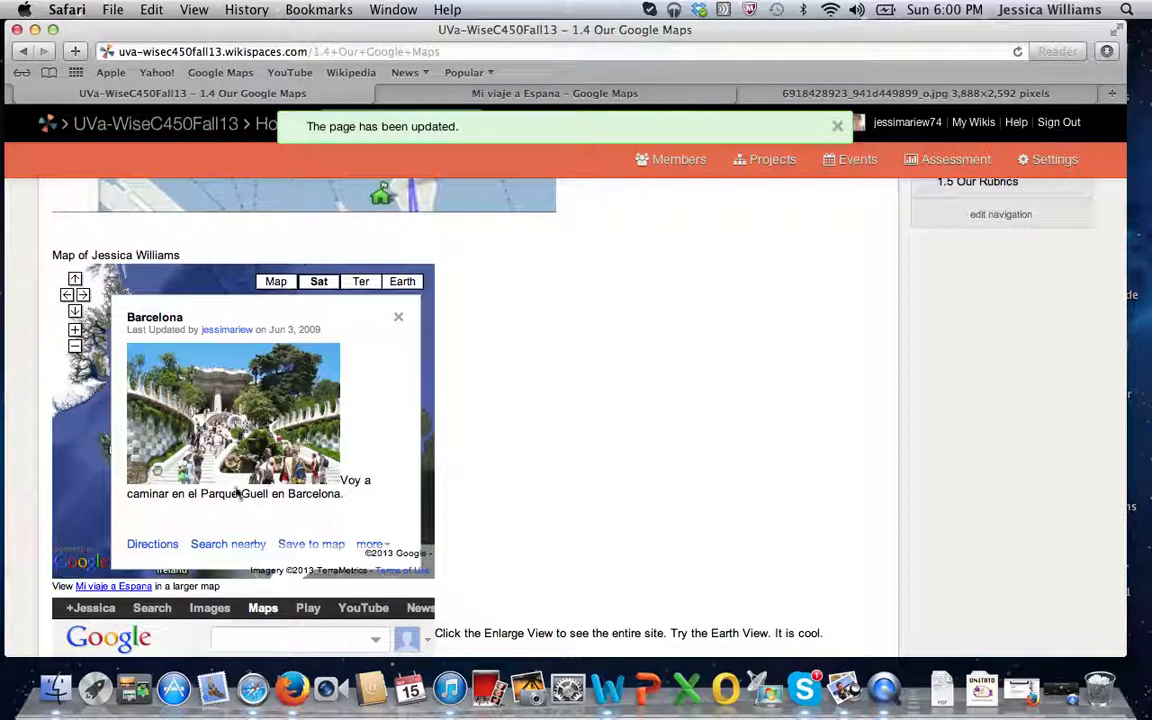
click(398, 318)
Return the embedded map to Spain, view the Cadiz placemark's photo and description, and close it.
scroll(291, 489, down, 5)
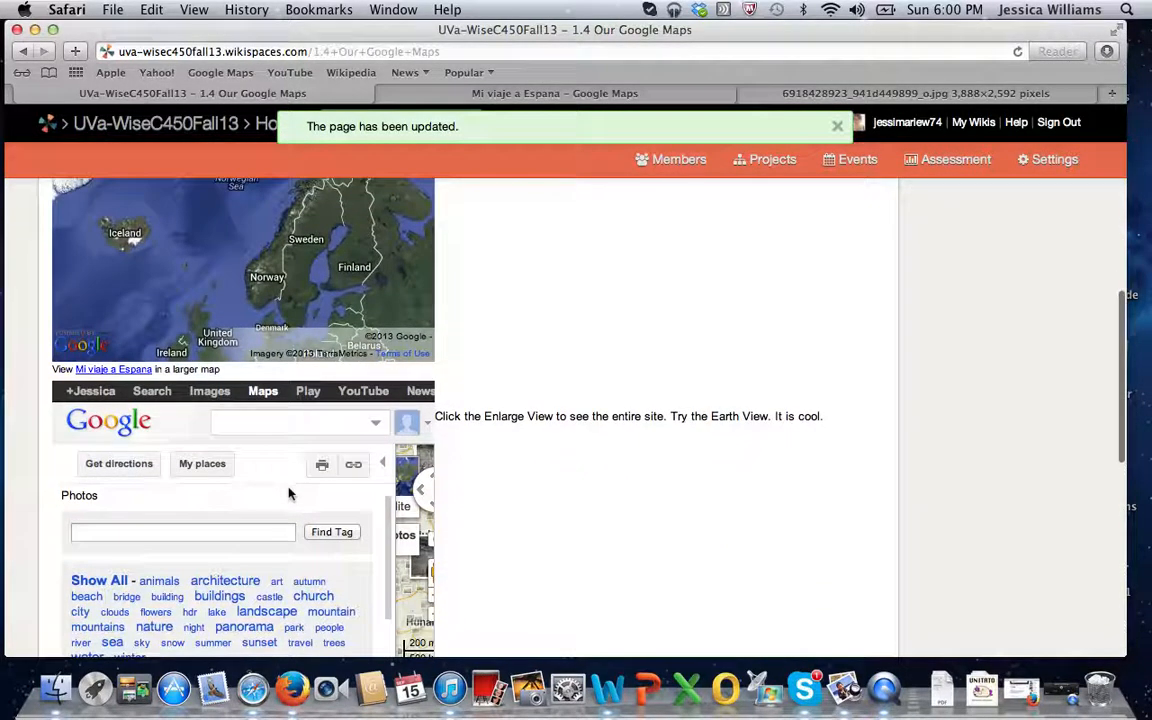
scroll(288, 492, up, 7)
drag(239, 530, 284, 402)
drag(146, 578, 116, 458)
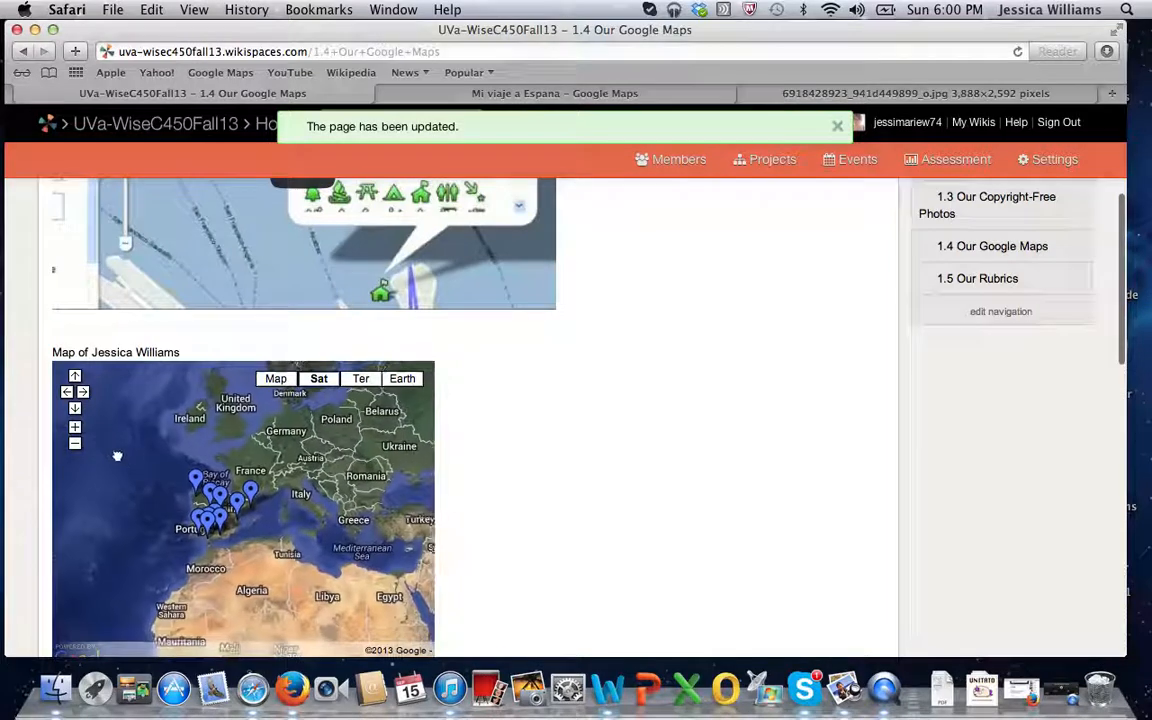
click(201, 519)
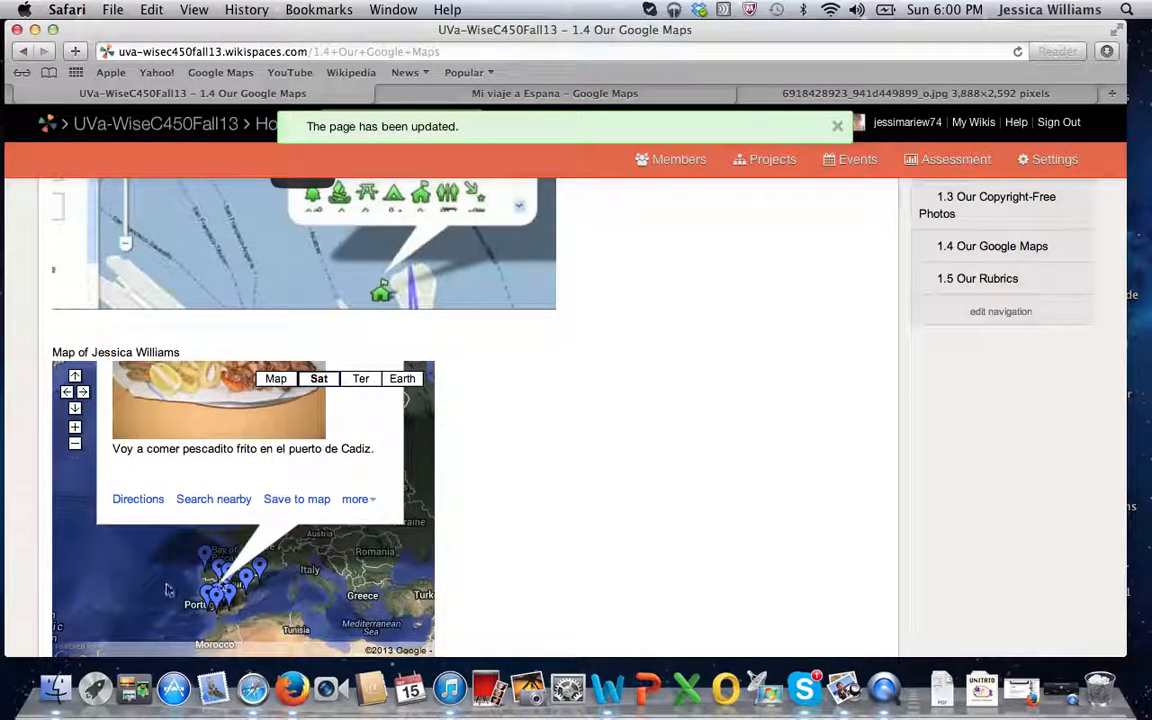
click(211, 594)
click(211, 594)
click(211, 594)
click(219, 601)
click(152, 594)
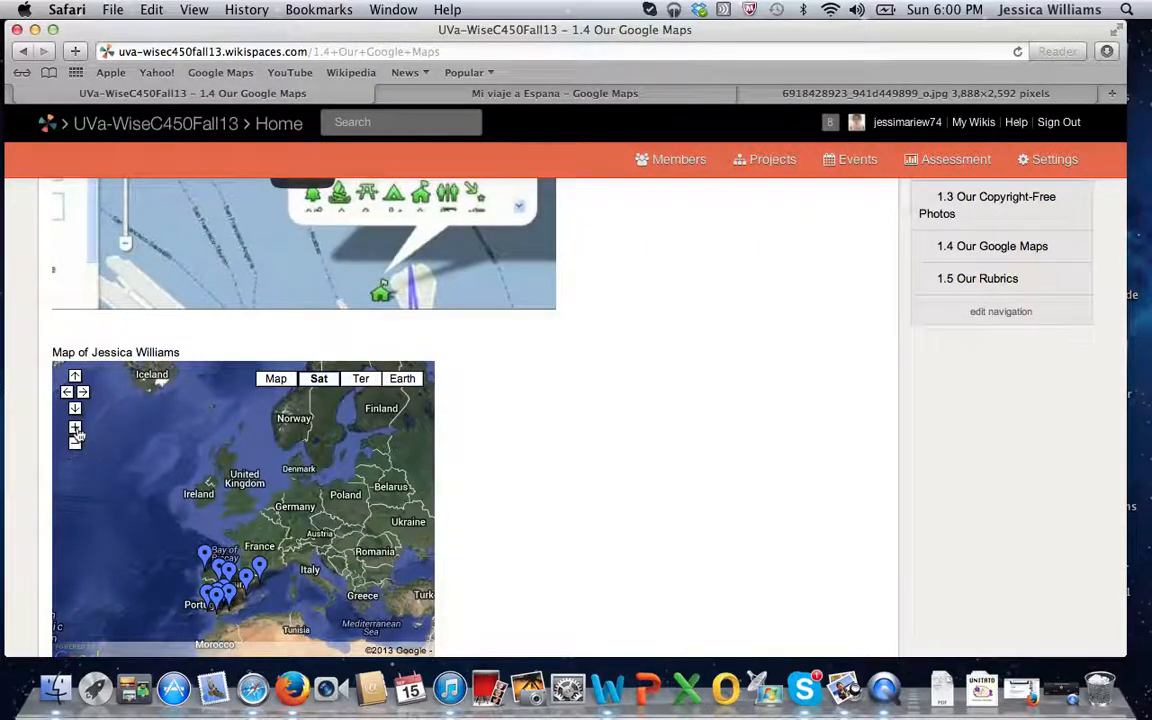
Zoom in two levels on the embedded map and pan around the placemarks in Spain.
click(75, 428)
click(75, 428)
drag(136, 524, 193, 314)
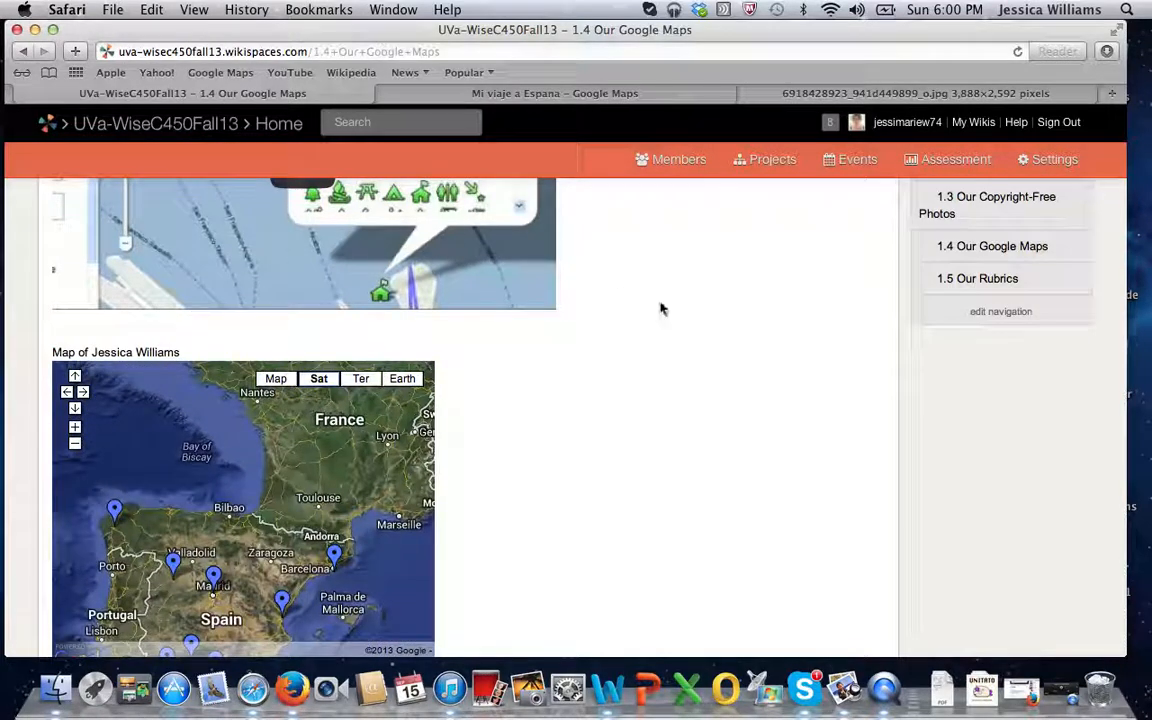
drag(251, 660, 200, 342)
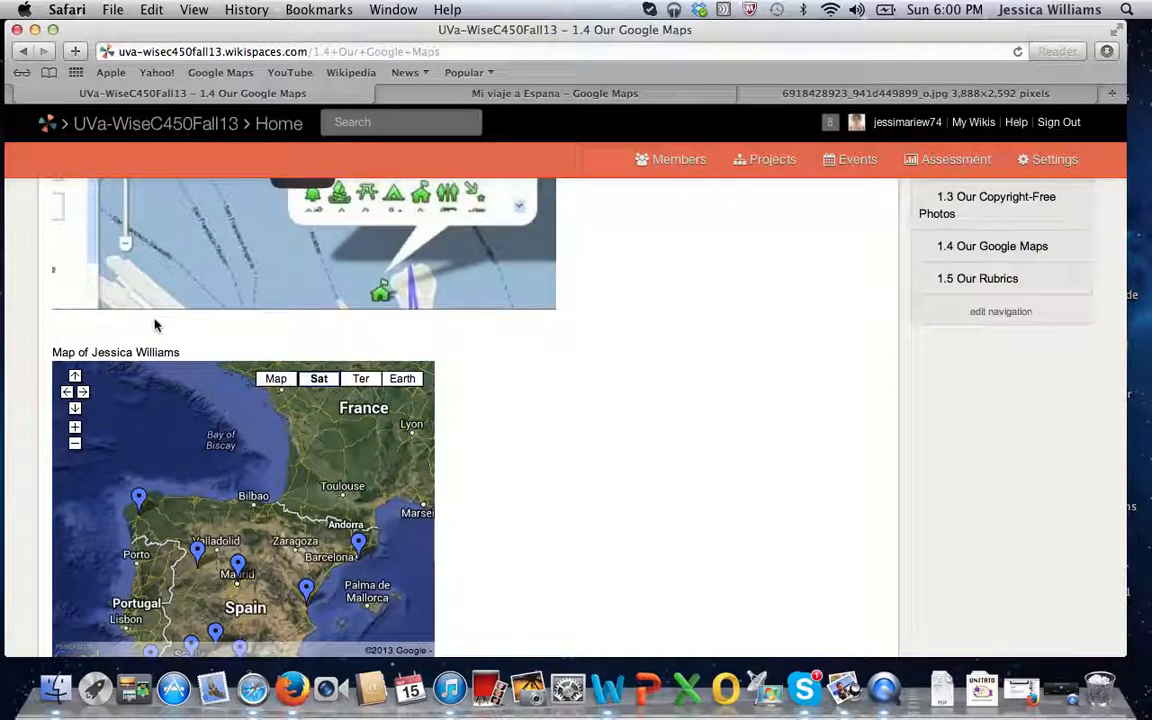
drag(203, 514, 429, 541)
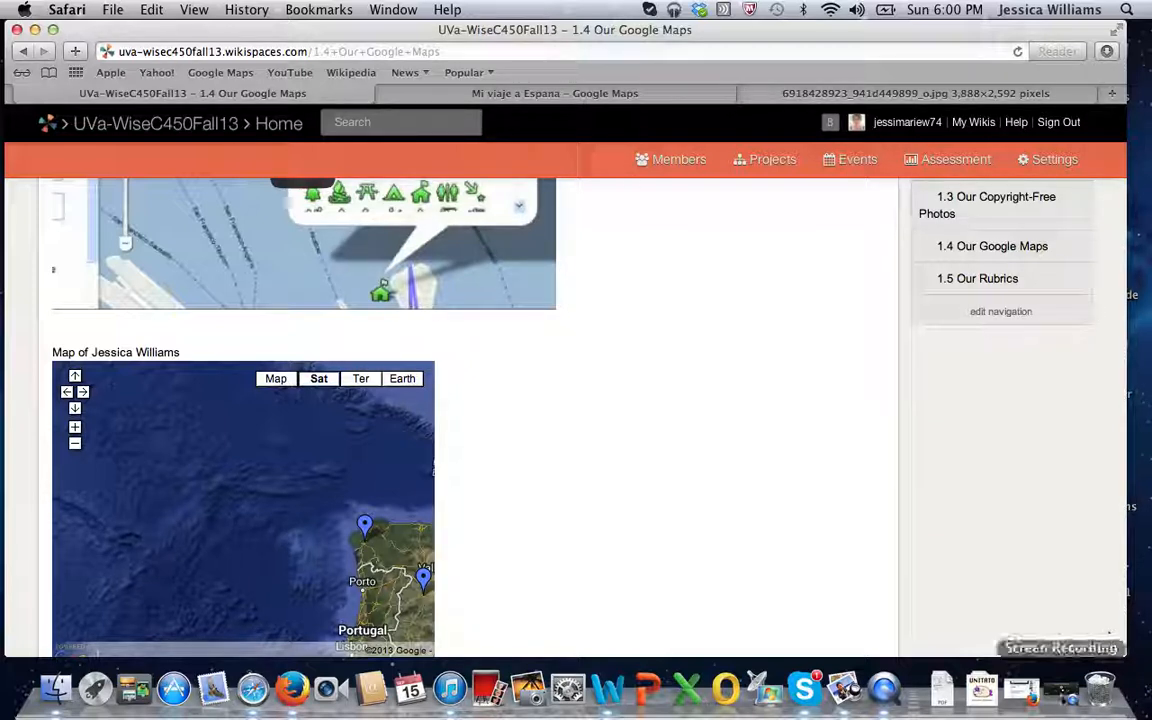
click(1065, 690)
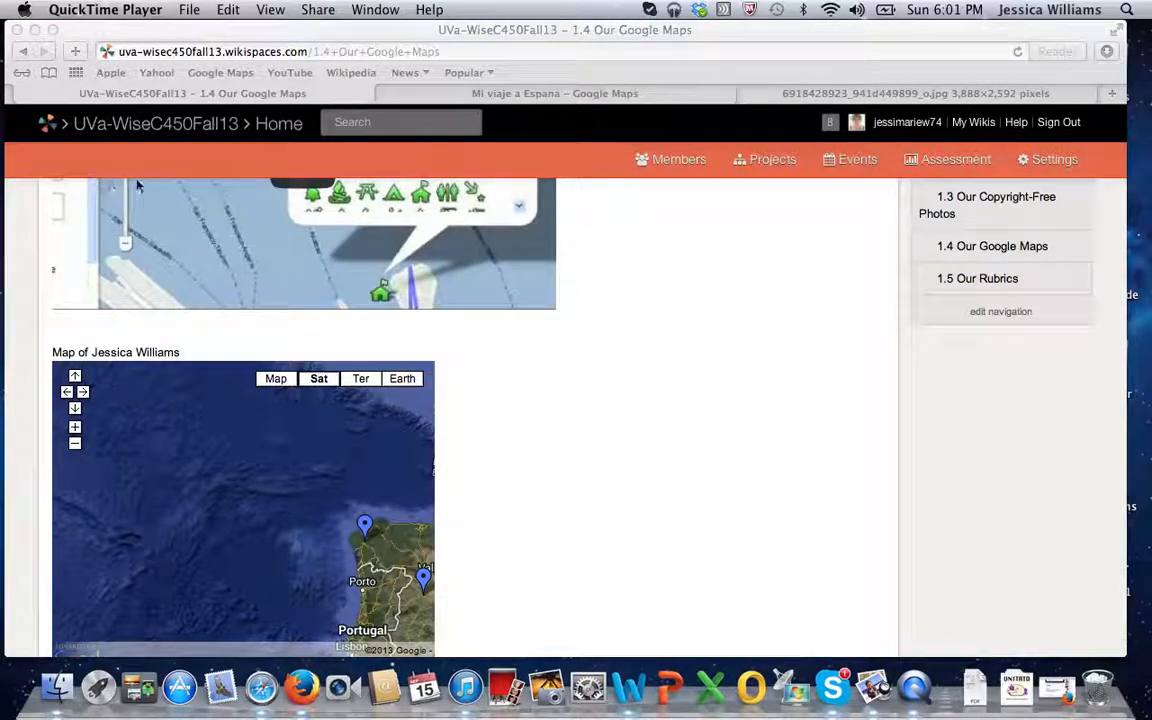